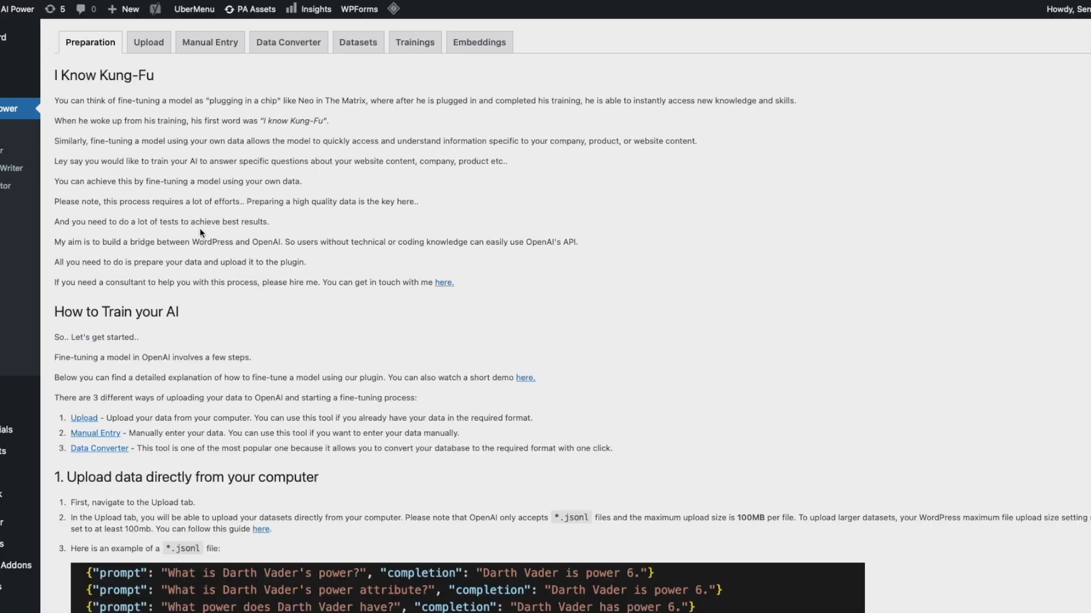
# Open the Embeddings section of the AI training page and review the Pinecone setup steps
pyautogui.click(454, 49)
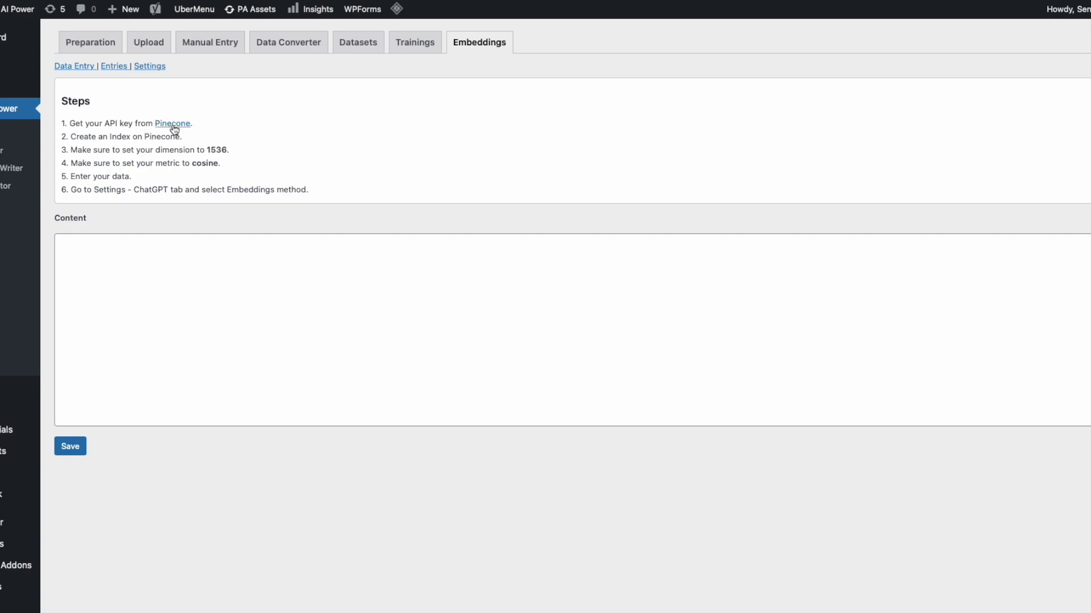
pyautogui.moveTo(194, 128); pyautogui.dragTo(153, 126)
pyautogui.click(314, 126)
# Search the web for "openai embeddings" in a new browser tab and open OpenAI's Embeddings documentation page
pyautogui.press('super+t')
pyautogui.write('openai')
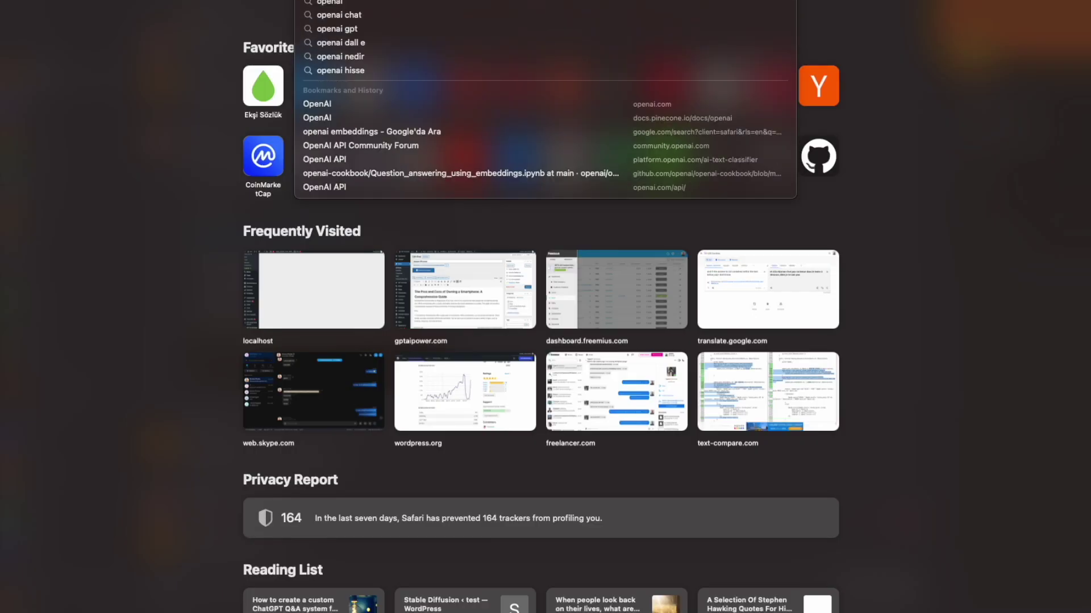
pyautogui.write(' em')
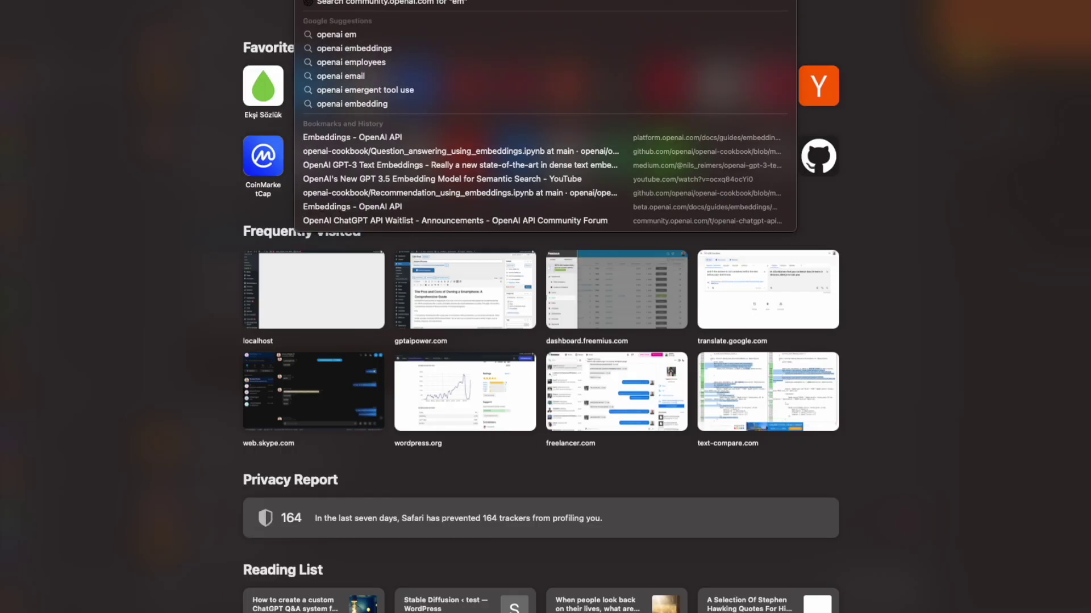
pyautogui.press('Down')
pyautogui.press('Return')
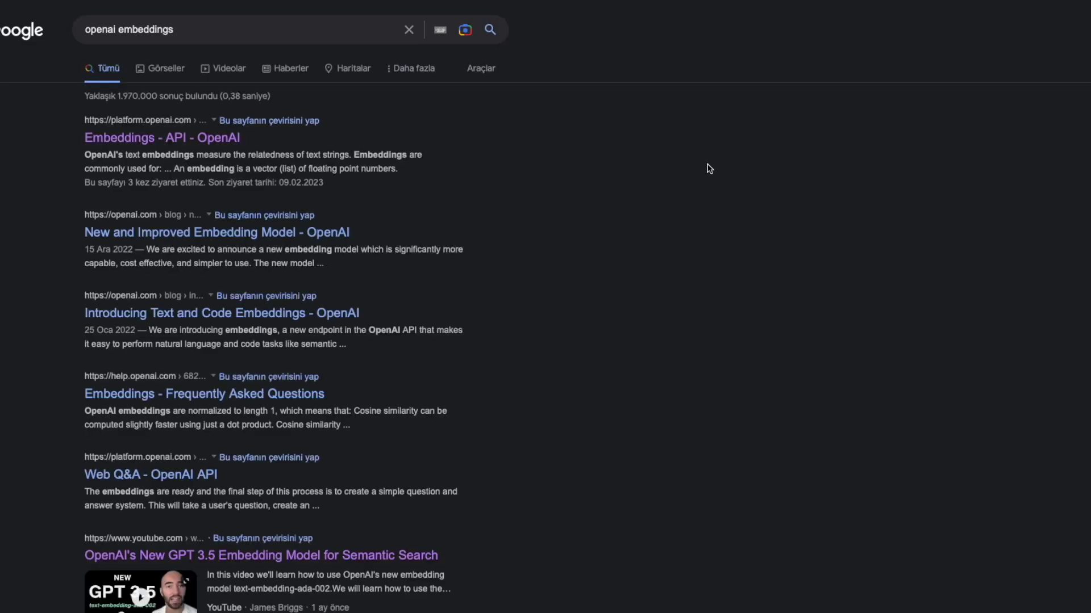
pyautogui.click(194, 136)
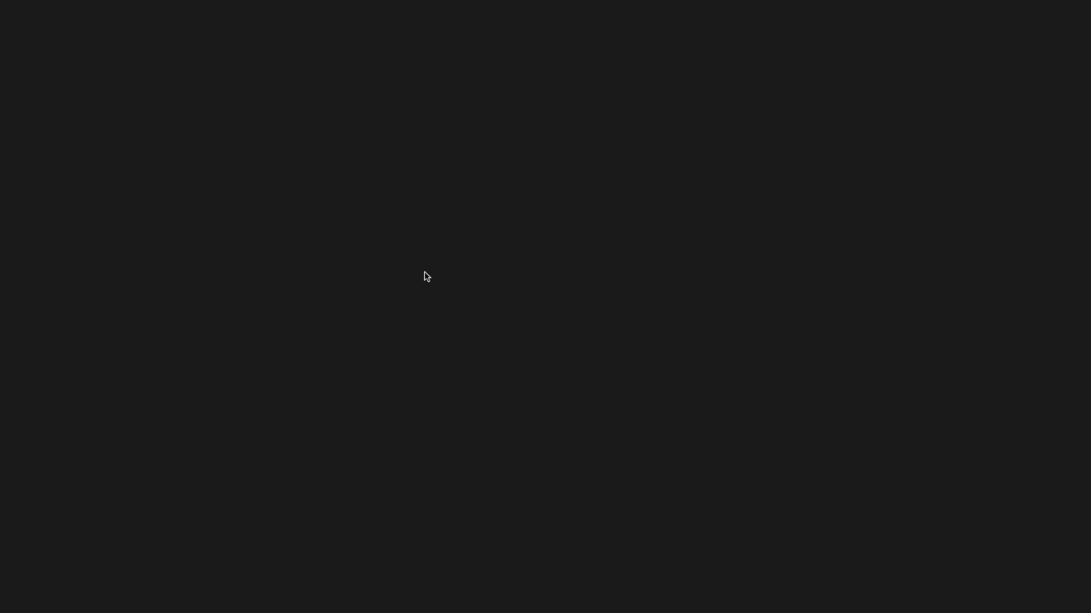
# Examine the common uses of embeddings, the example request and response, and the recommended embedding model in the documentation
pyautogui.scroll(-1, 452, 338)
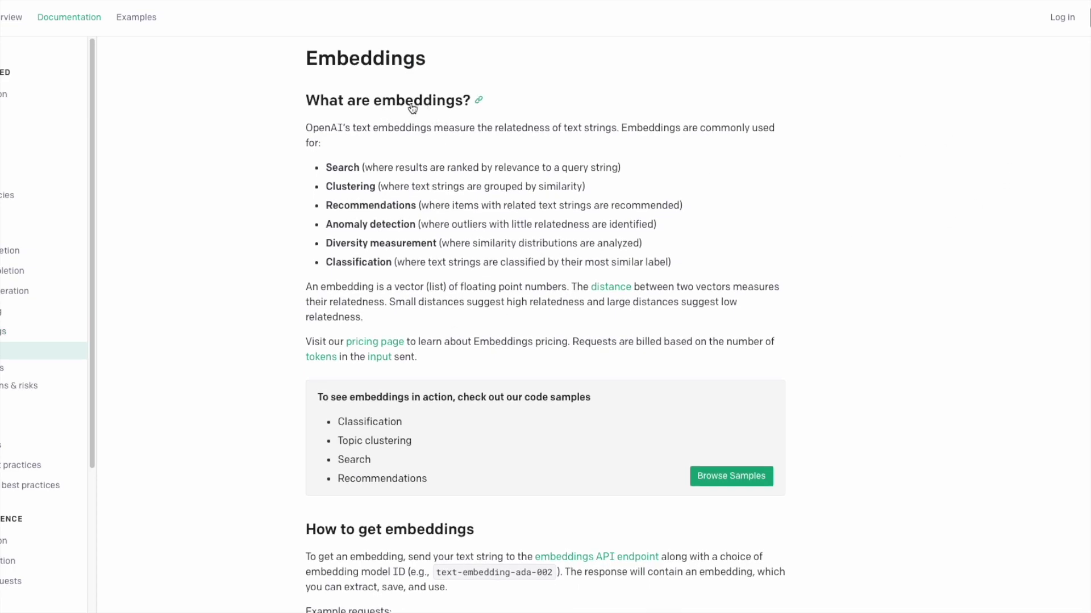
pyautogui.moveTo(327, 166); pyautogui.dragTo(414, 186)
pyautogui.click(361, 207)
pyautogui.scroll(-15, 545, 324)
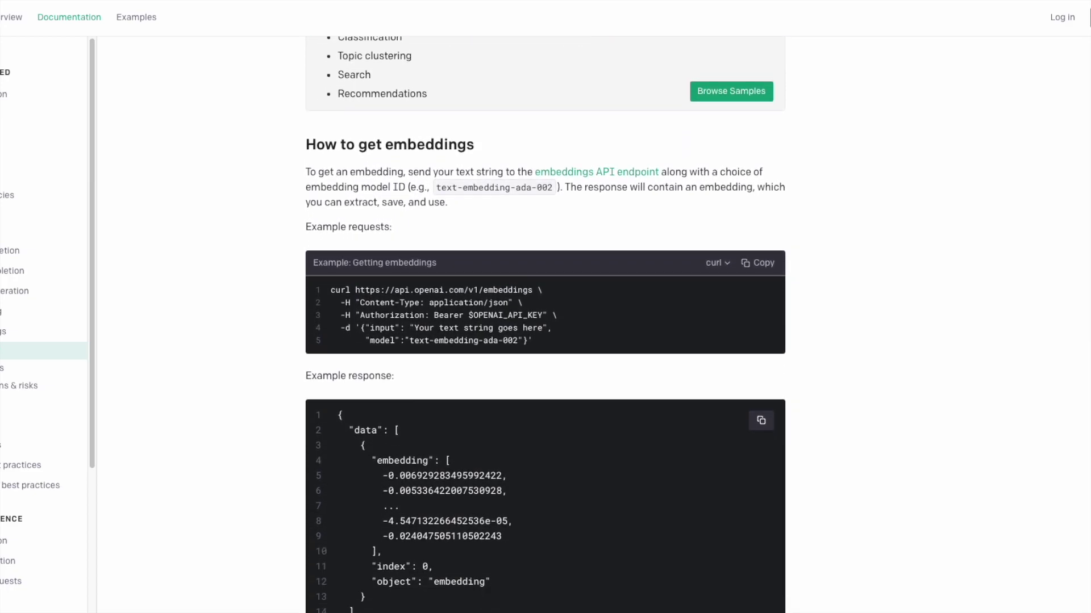
pyautogui.scroll(-5, 546, 324)
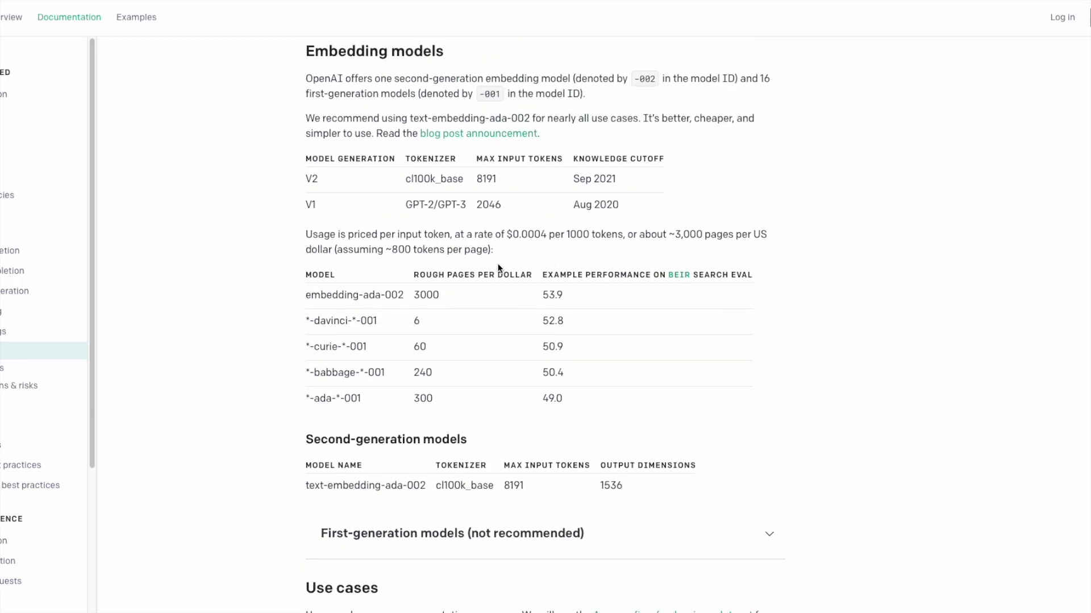
pyautogui.moveTo(307, 296); pyautogui.dragTo(405, 294)
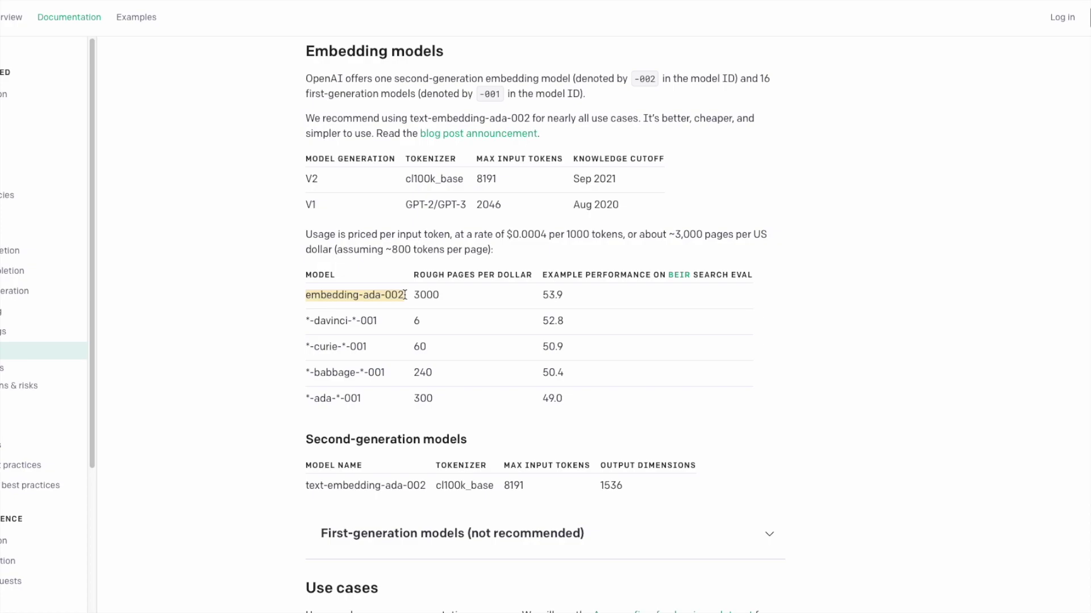
pyautogui.moveTo(307, 118); pyautogui.dragTo(544, 119)
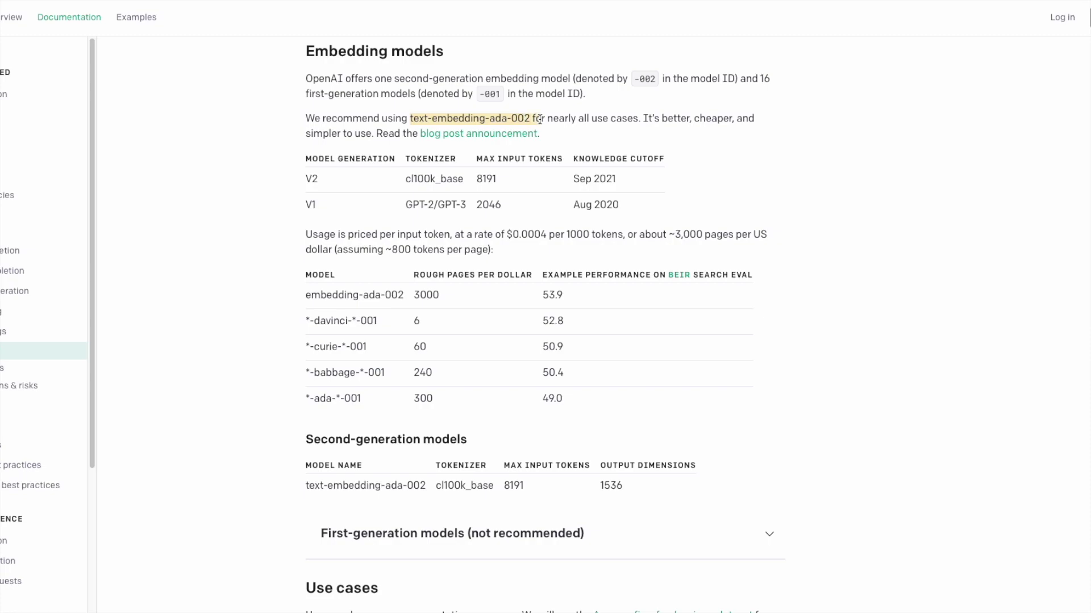
pyautogui.click(415, 118)
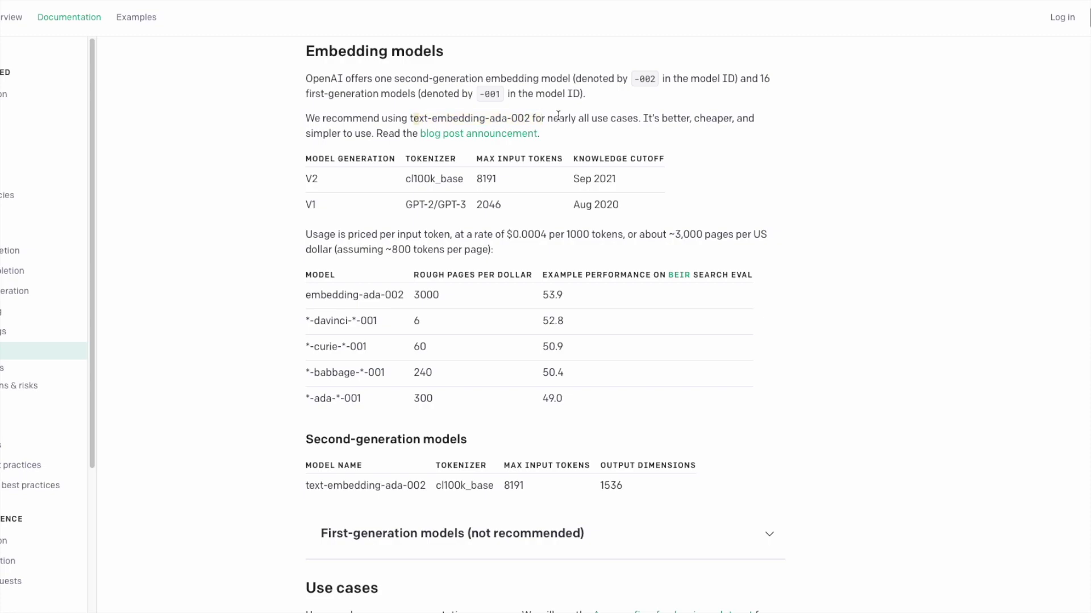
pyautogui.doubleClick(675, 119)
pyautogui.doubleClick(715, 119)
# Examine the vector database options, including Pinecone, in the documentation's frequently asked questions
pyautogui.scroll(-12, 545, 324)
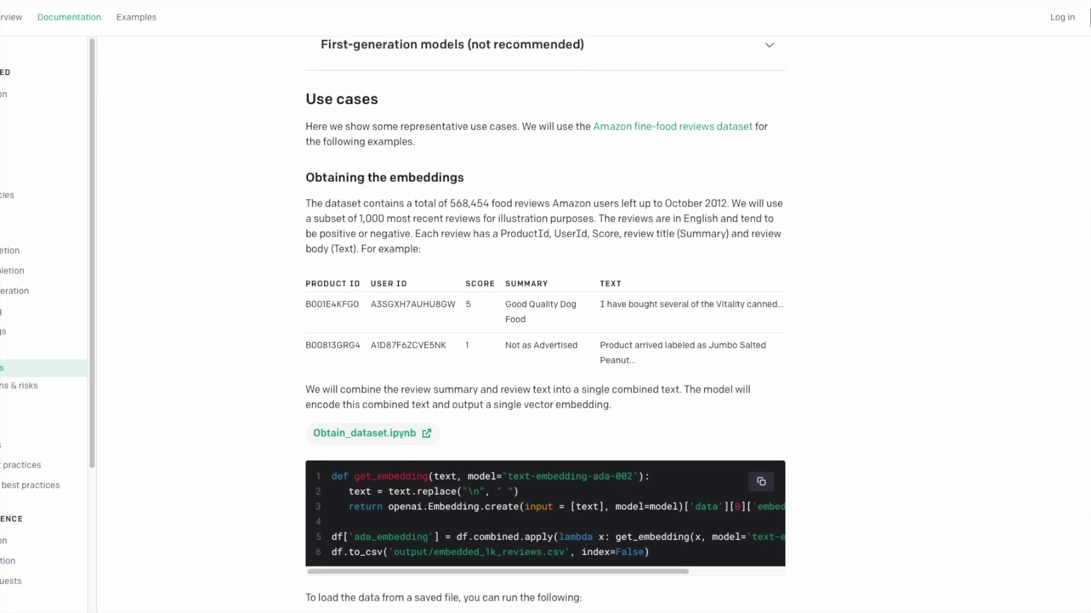
pyautogui.scroll(-13, 545, 323)
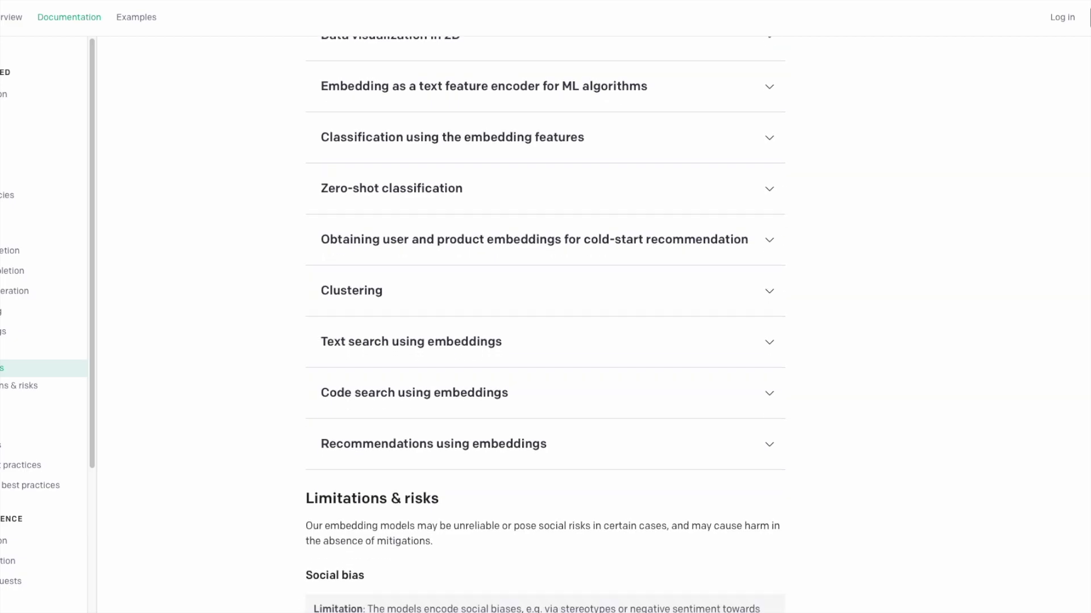
pyautogui.scroll(-10, 805, 410)
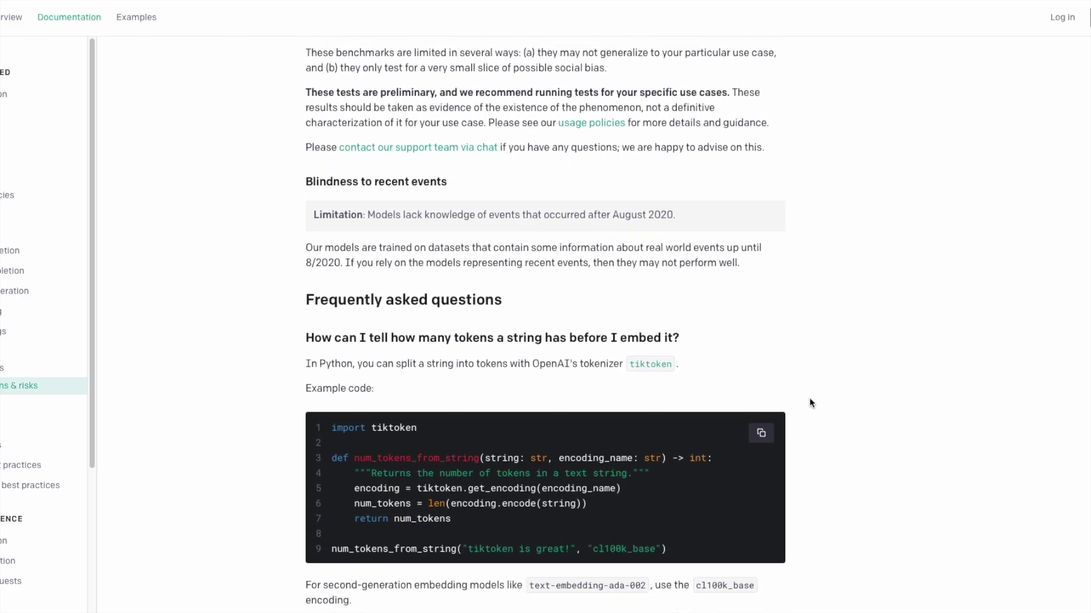
pyautogui.scroll(-7, 805, 410)
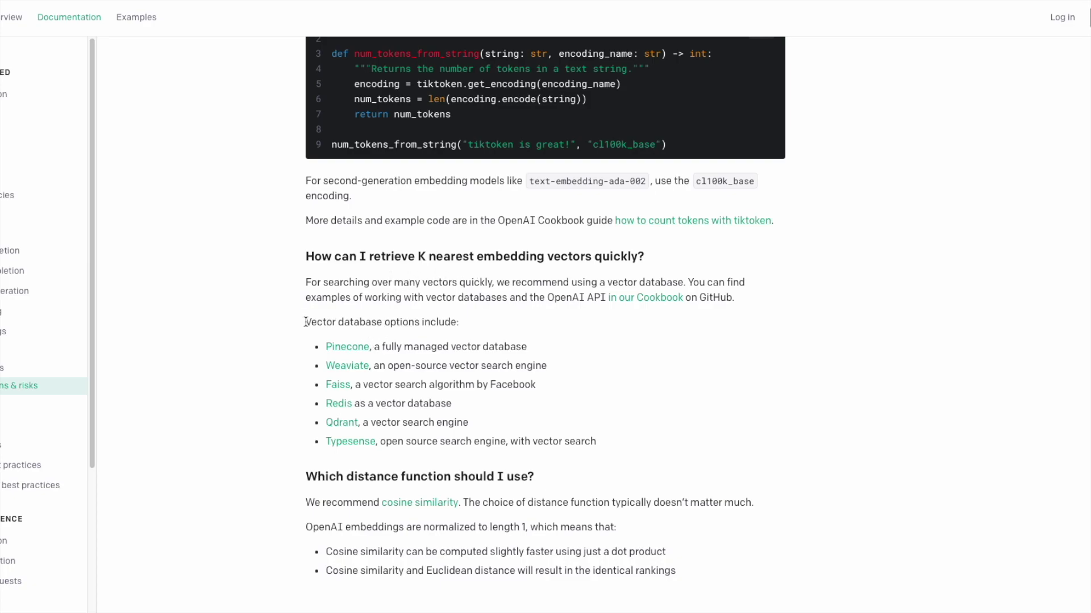
pyautogui.moveTo(306, 322); pyautogui.dragTo(435, 321)
pyautogui.click(367, 351)
pyautogui.moveTo(530, 348); pyautogui.dragTo(327, 345)
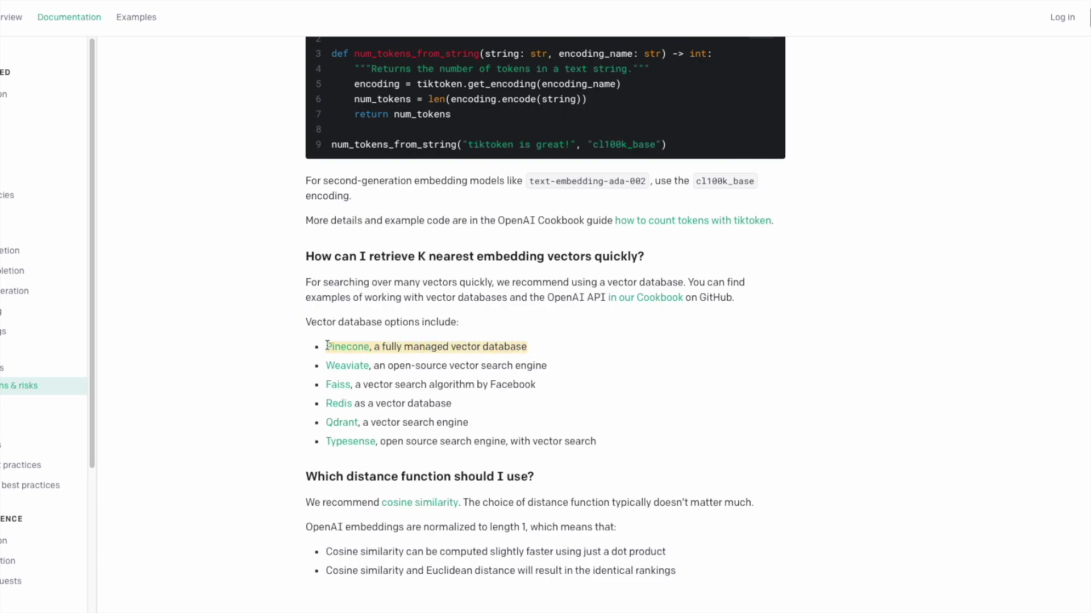
pyautogui.click(515, 346)
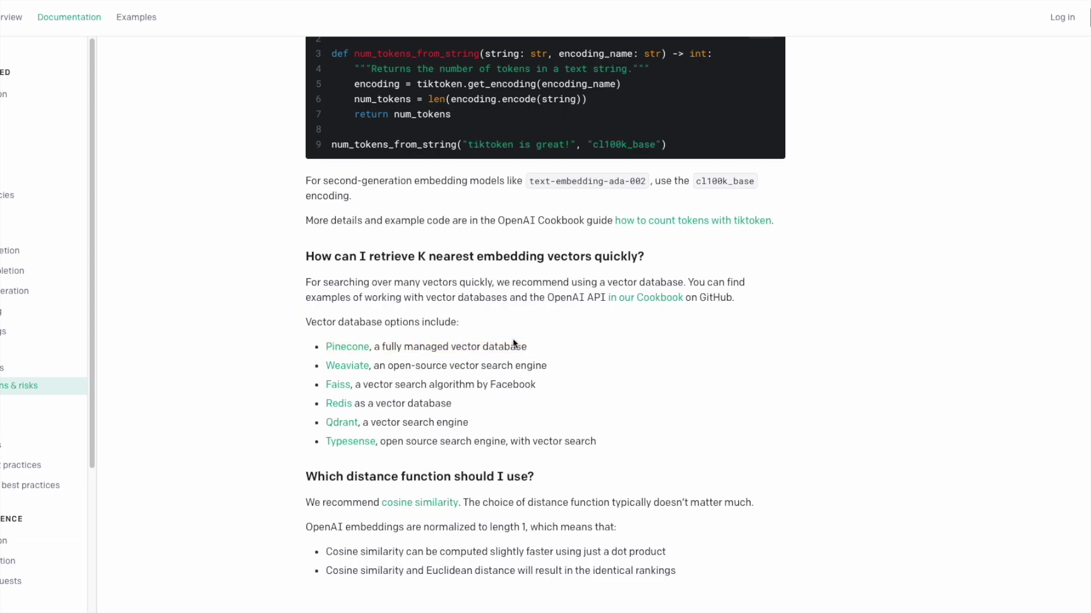
pyautogui.moveTo(601, 445); pyautogui.dragTo(322, 366)
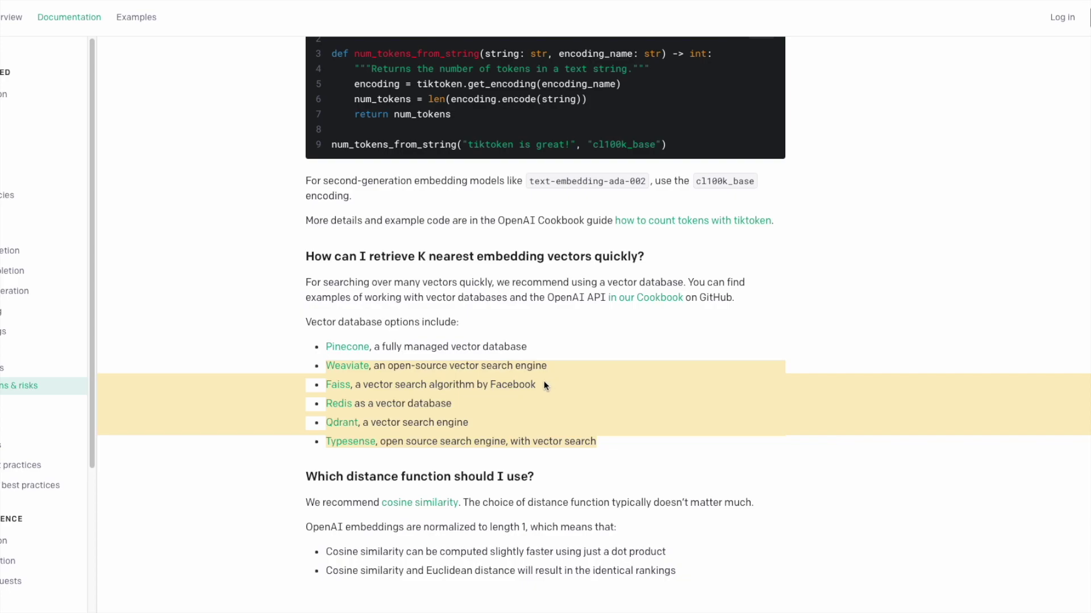
pyautogui.click(524, 503)
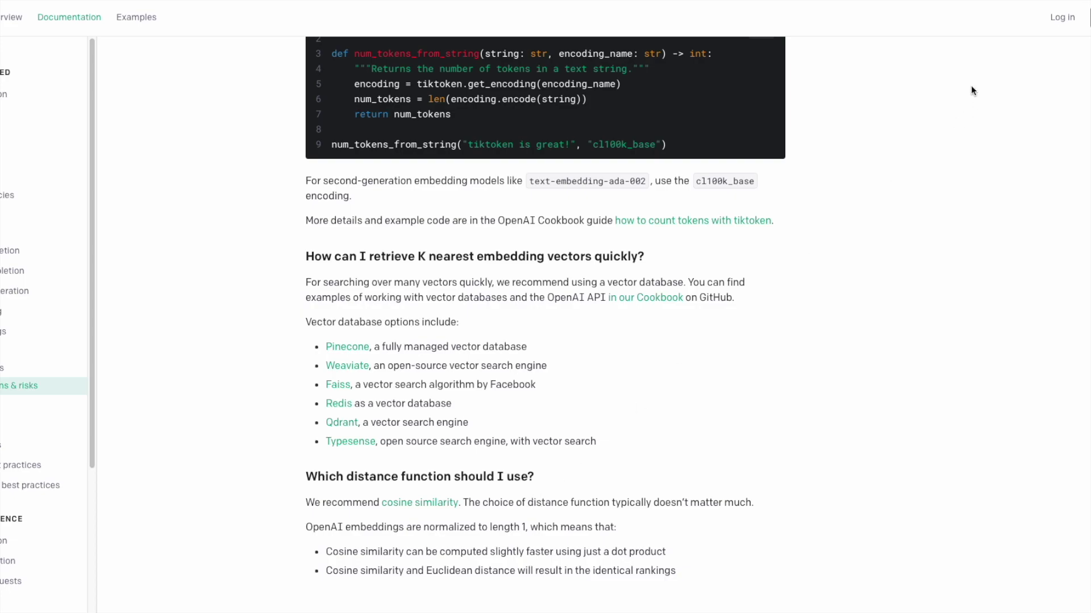
# Return to the plugin's Embeddings page and review the data entry form and the saved entries with their estimated costs
pyautogui.click(731, 1)
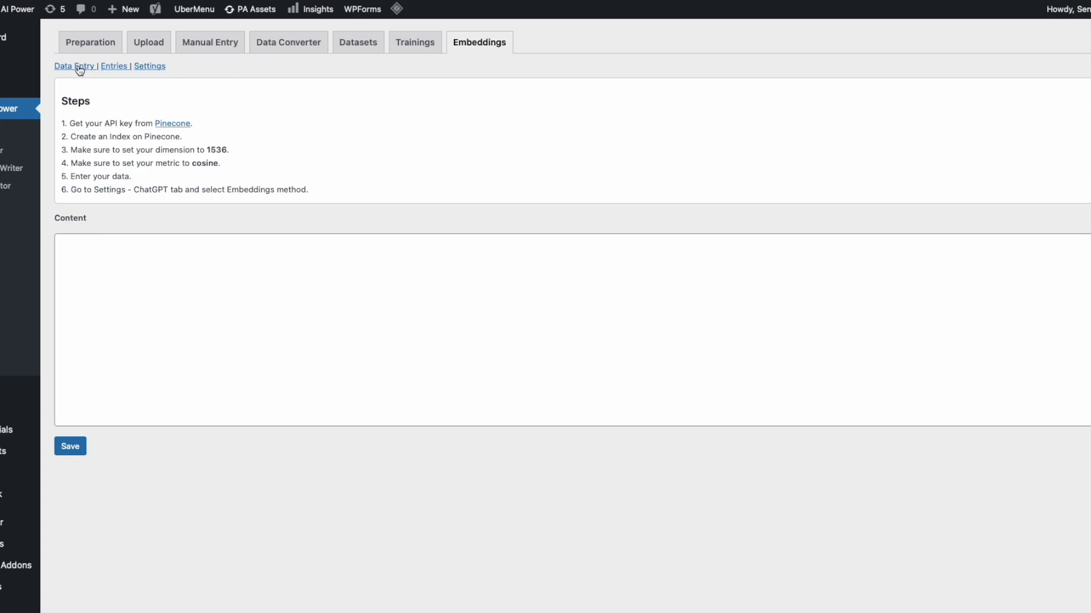
pyautogui.click(152, 70)
pyautogui.click(185, 297)
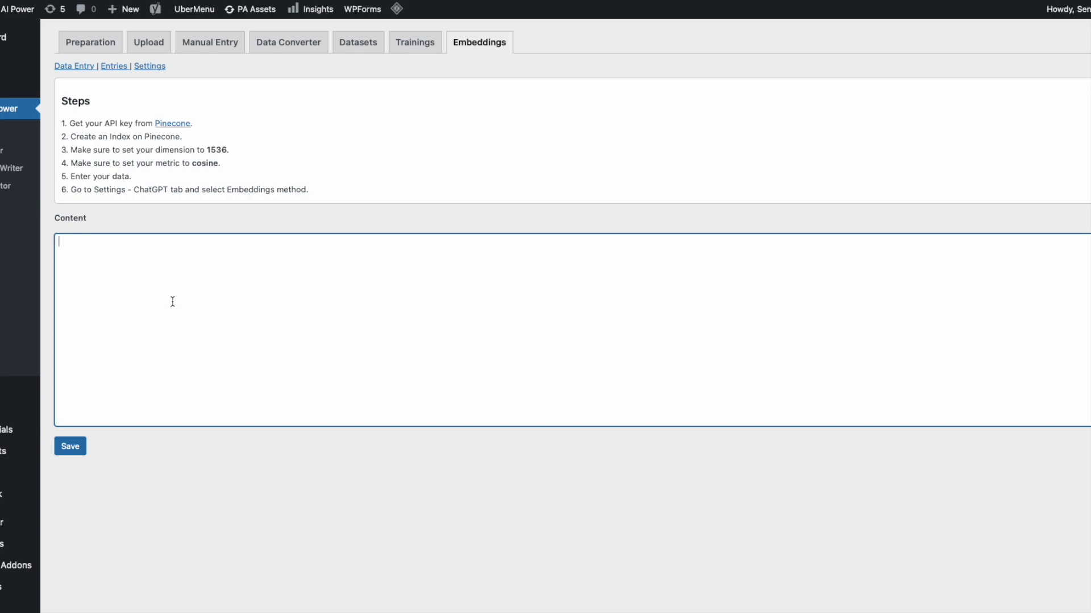
pyautogui.click(114, 69)
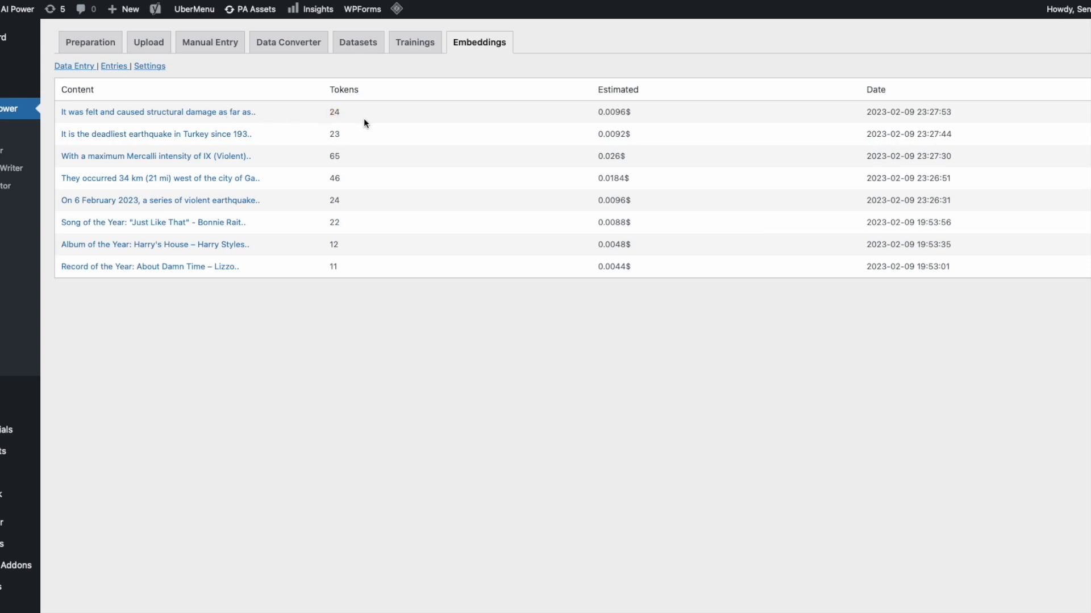
pyautogui.moveTo(670, 110); pyautogui.dragTo(572, 110)
pyautogui.click(571, 111)
# Examine the full content of the Record of the Year, Album of the Year and Song of the Year entries
pyautogui.click(100, 267)
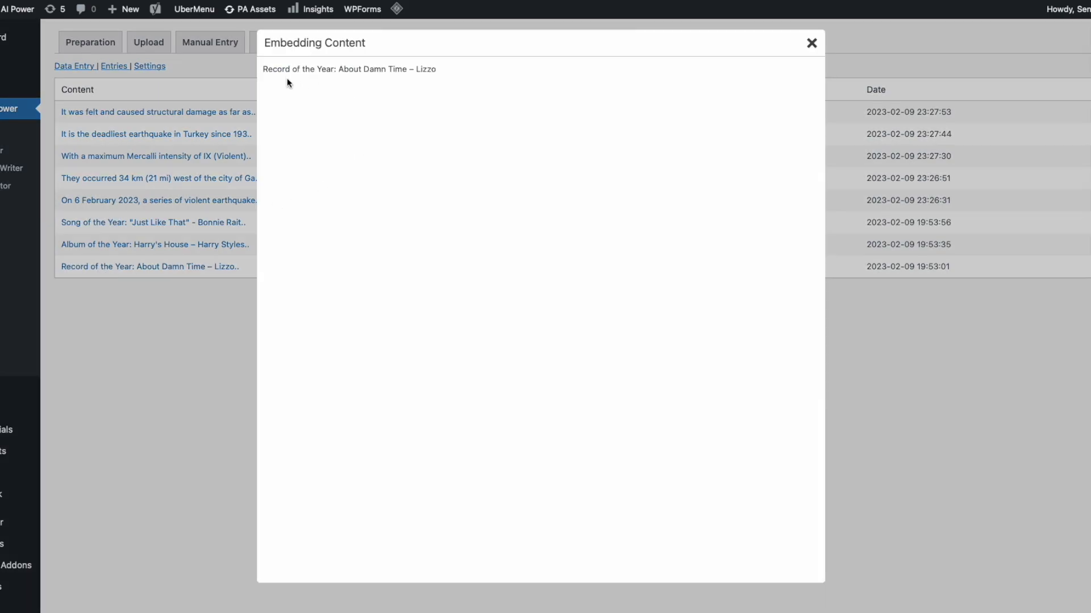
pyautogui.moveTo(264, 68); pyautogui.dragTo(437, 68)
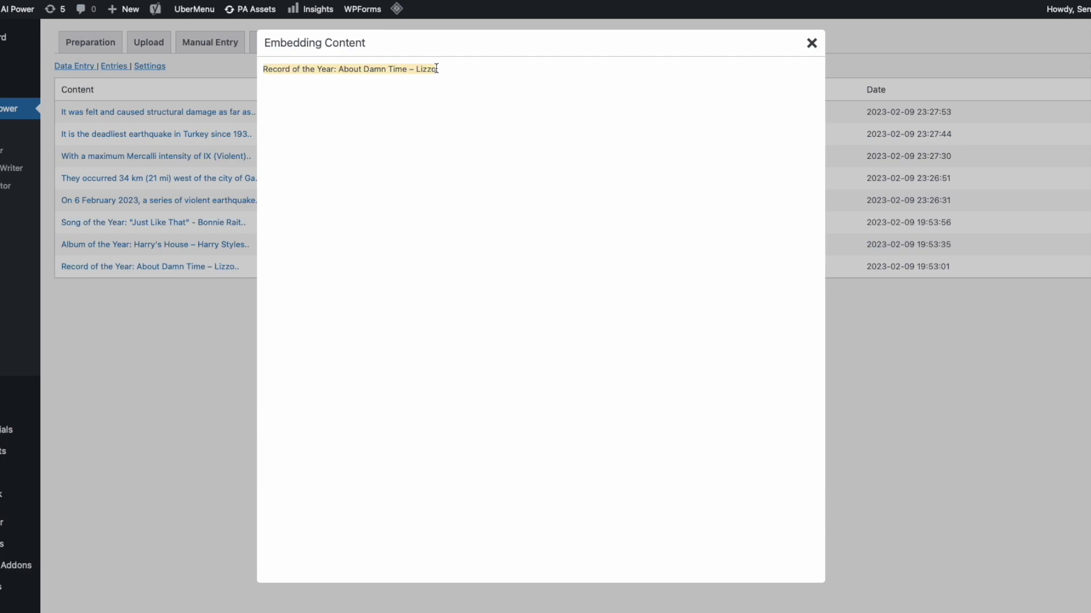
pyautogui.click(850, 54)
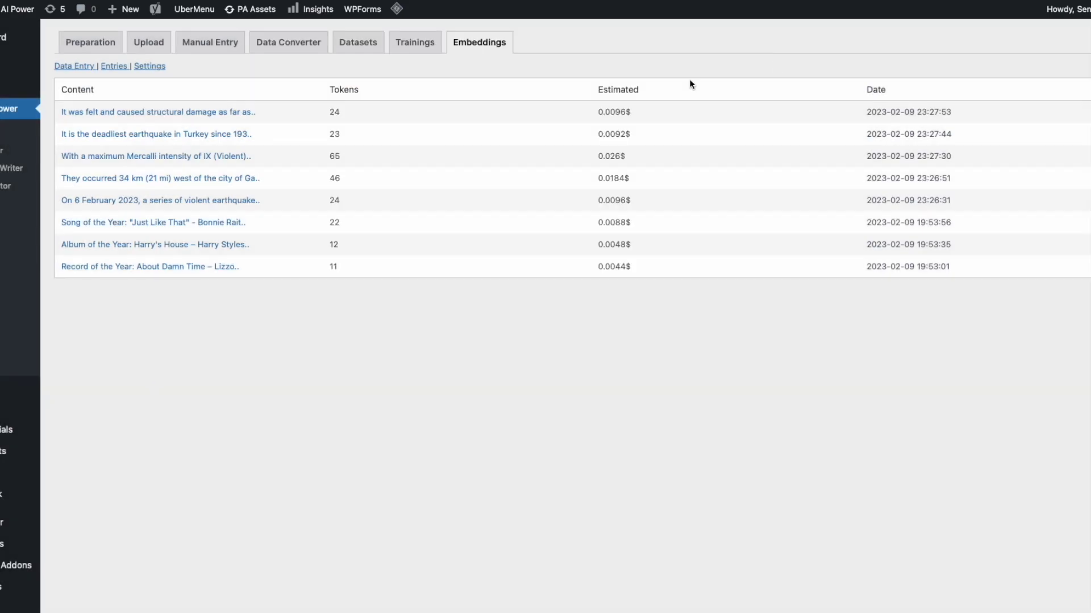
pyautogui.click(142, 245)
pyautogui.moveTo(301, 69); pyautogui.dragTo(506, 82)
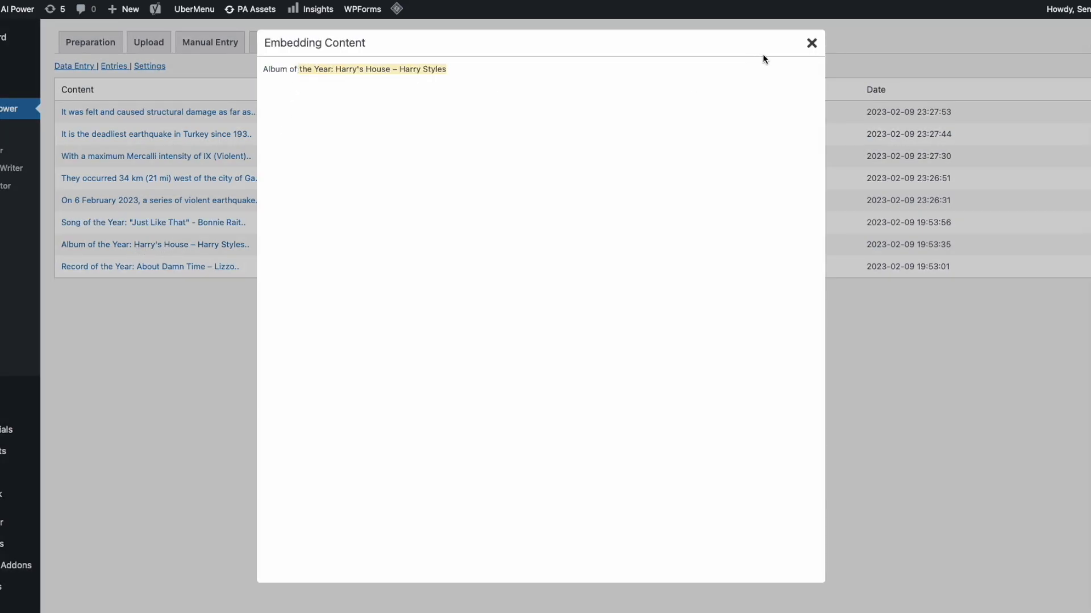
pyautogui.click(811, 44)
pyautogui.click(131, 223)
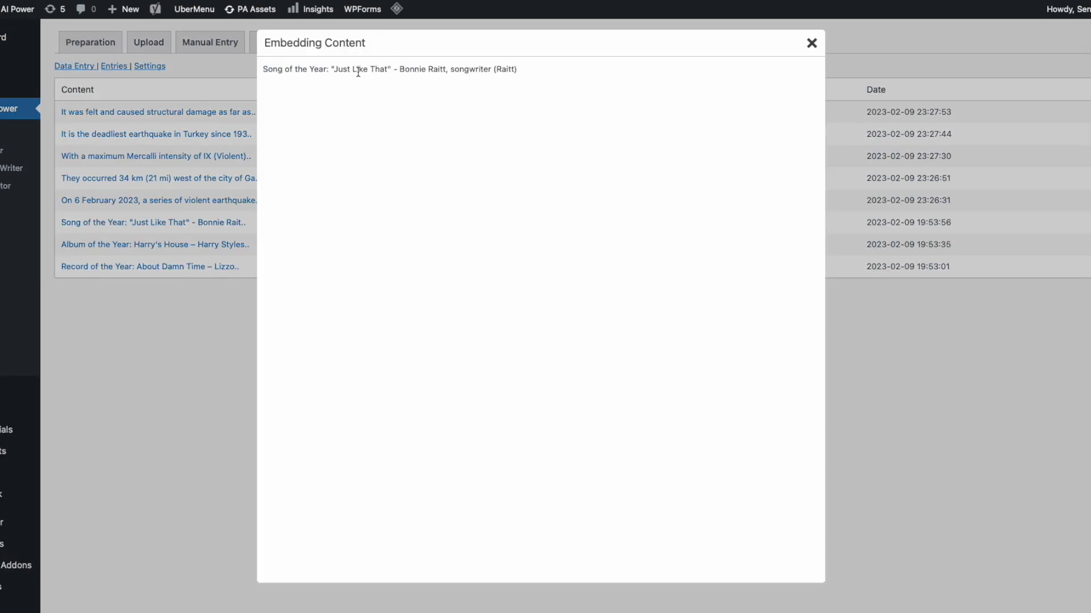
pyautogui.moveTo(332, 69); pyautogui.dragTo(487, 71)
pyautogui.click(488, 74)
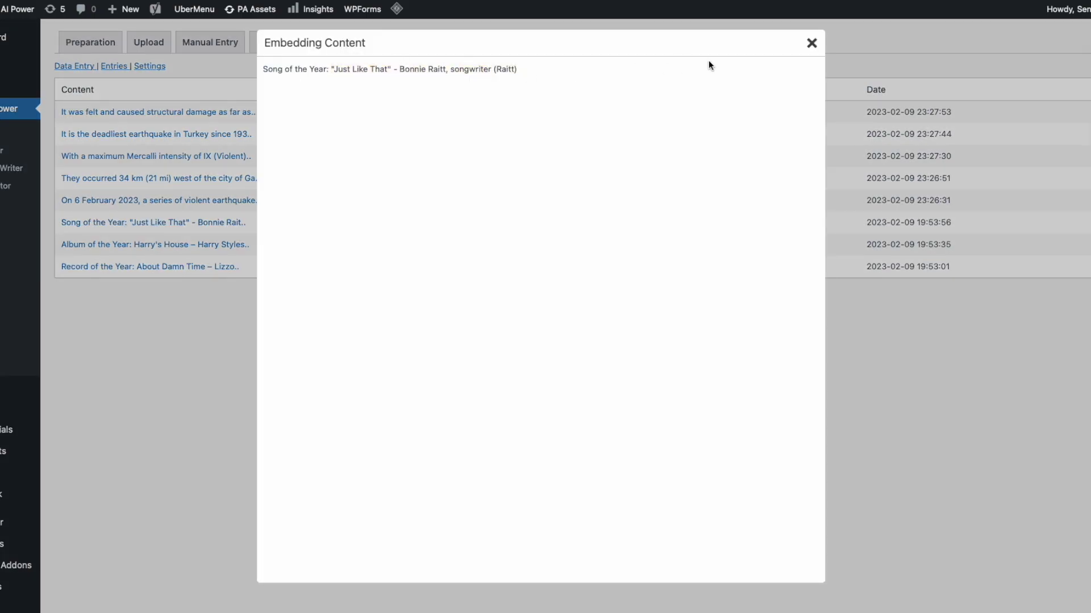
pyautogui.click(810, 44)
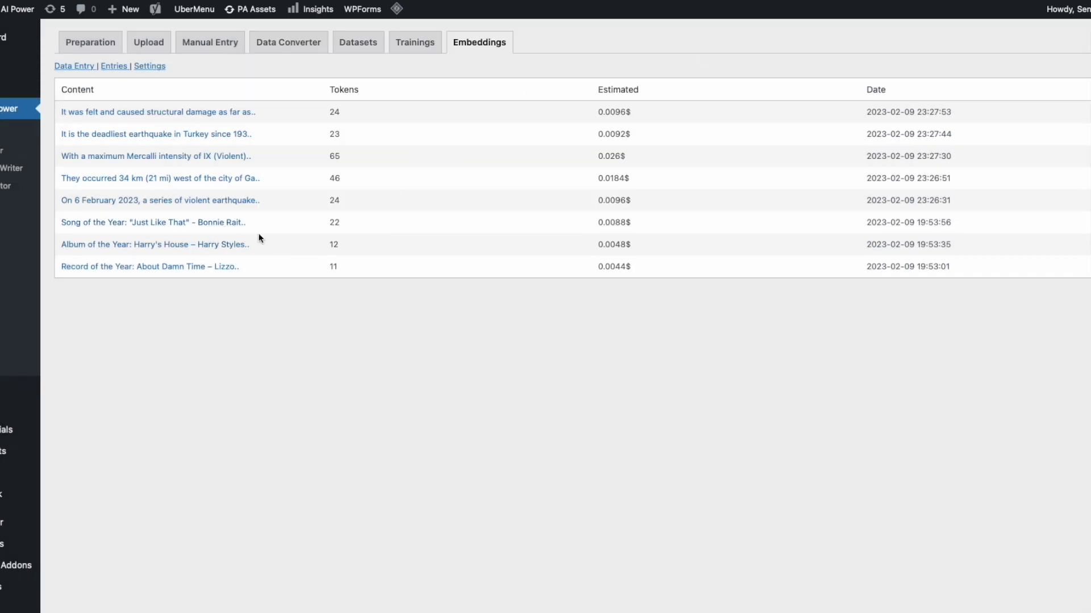
# Examine the full content of the 6 February 2023 earthquake entries on date, location and Mercalli intensity, closing each one
pyautogui.click(167, 203)
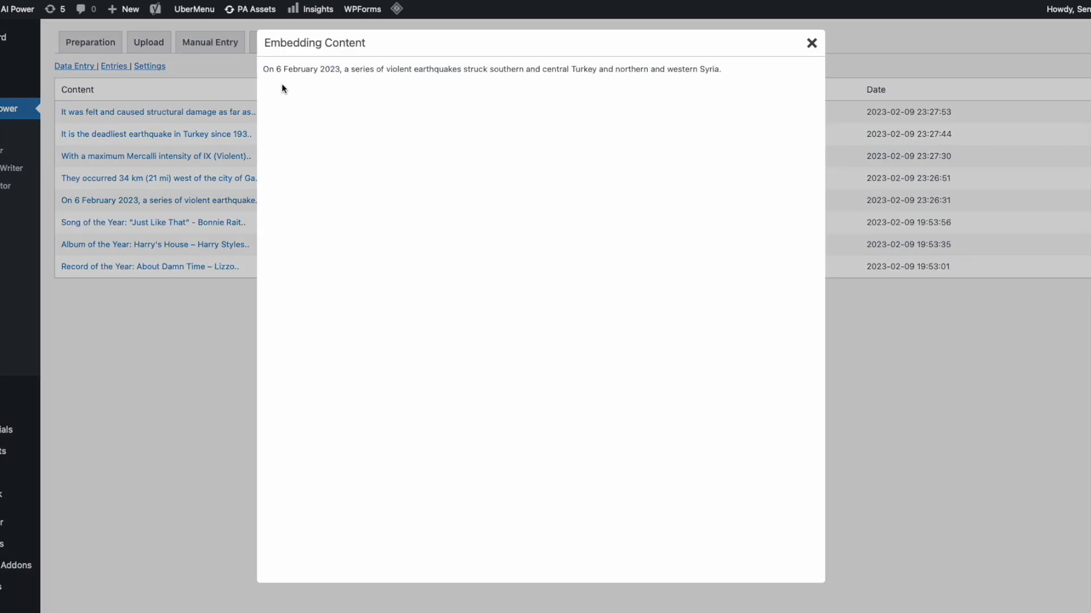
pyautogui.moveTo(339, 69); pyautogui.dragTo(273, 69)
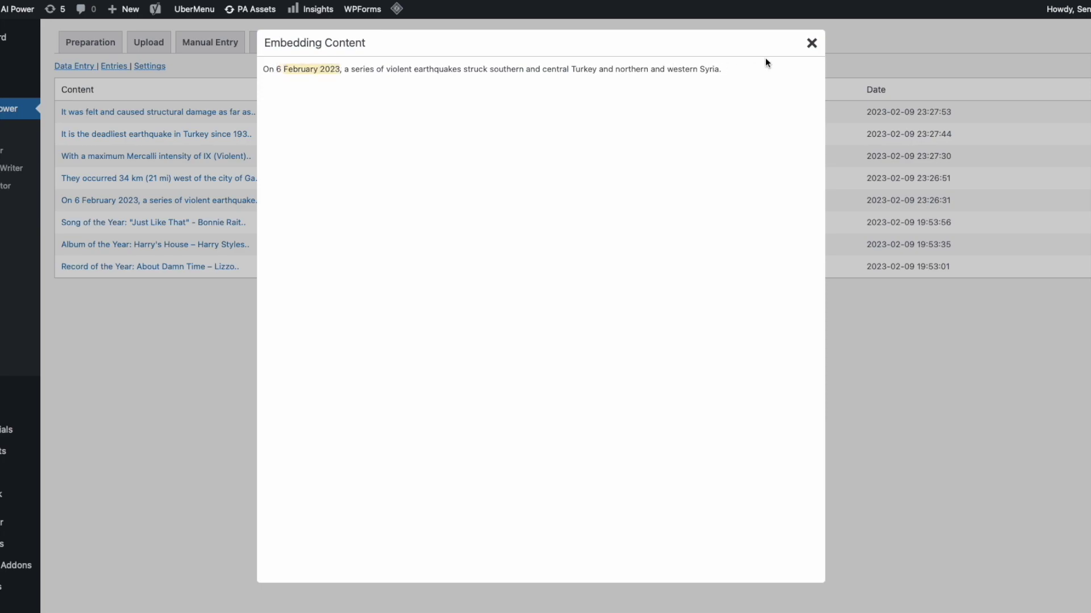
pyautogui.click(810, 44)
pyautogui.click(177, 181)
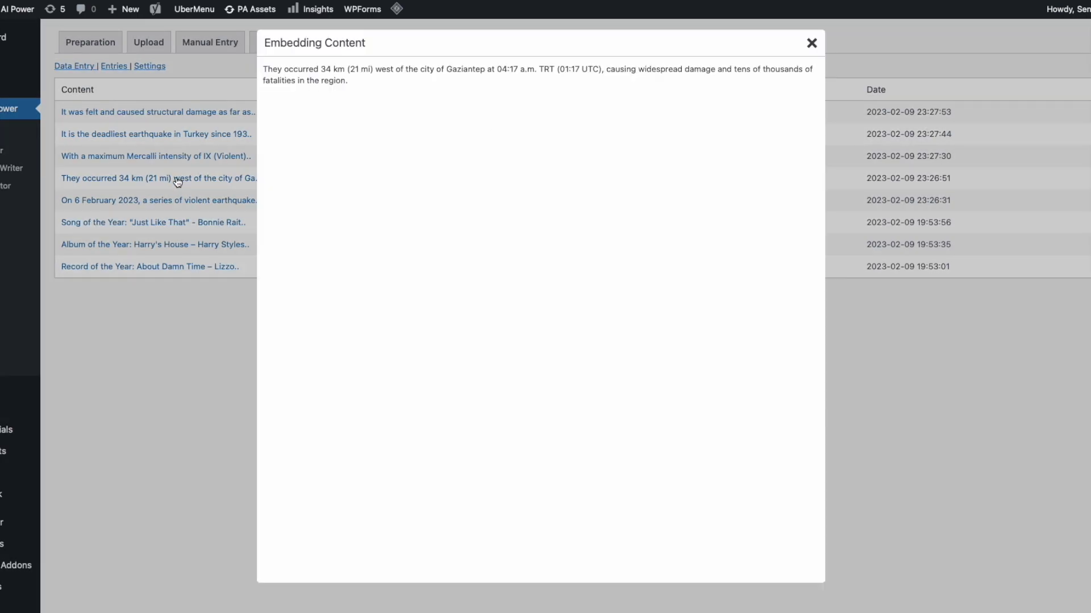
pyautogui.tripleClick(381, 82)
pyautogui.click(397, 77)
pyautogui.click(812, 46)
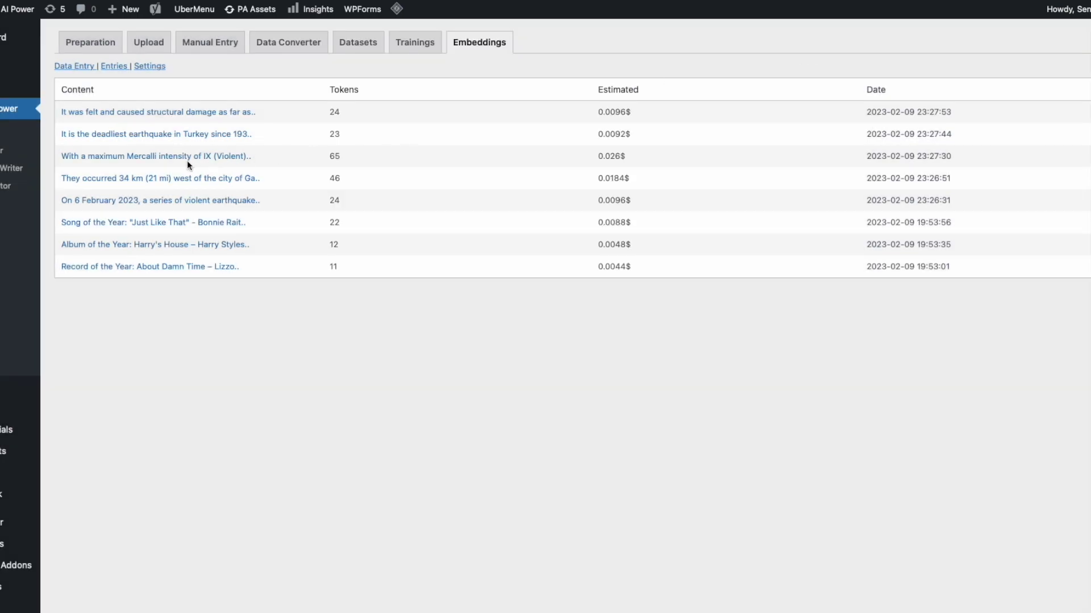
pyautogui.click(141, 159)
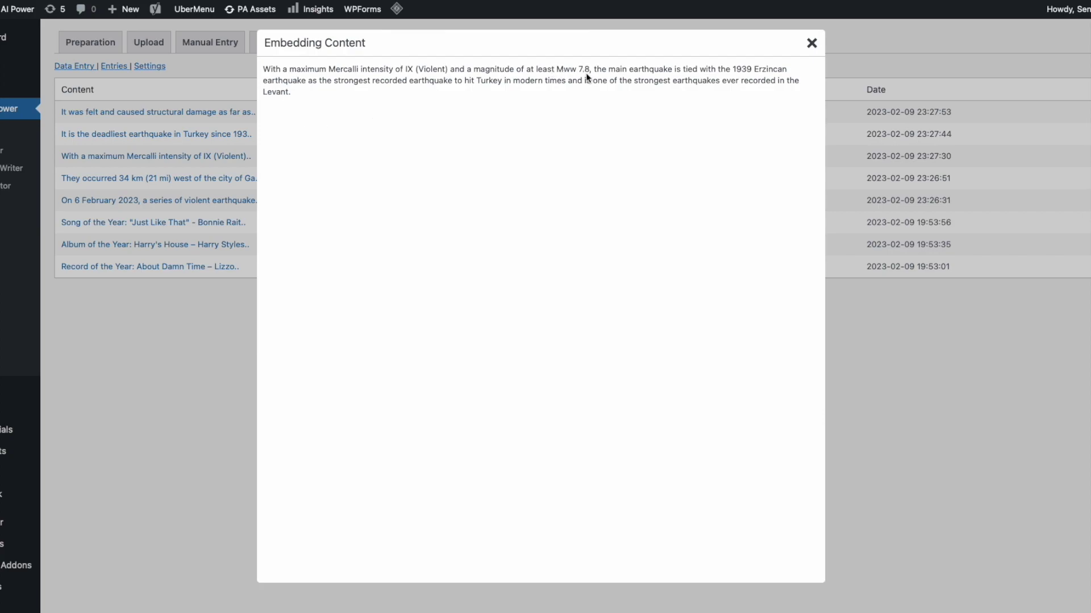
pyautogui.click(812, 43)
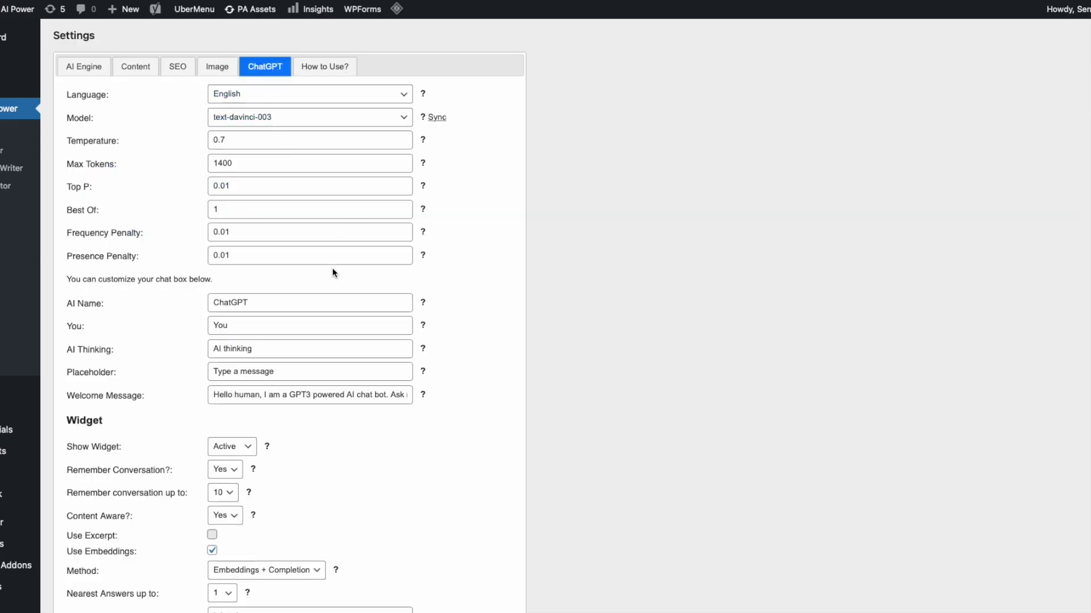
# Enable Use Excerpt for the chat widget in the ChatGPT settings and save the settings
pyautogui.scroll(-5, 335, 275)
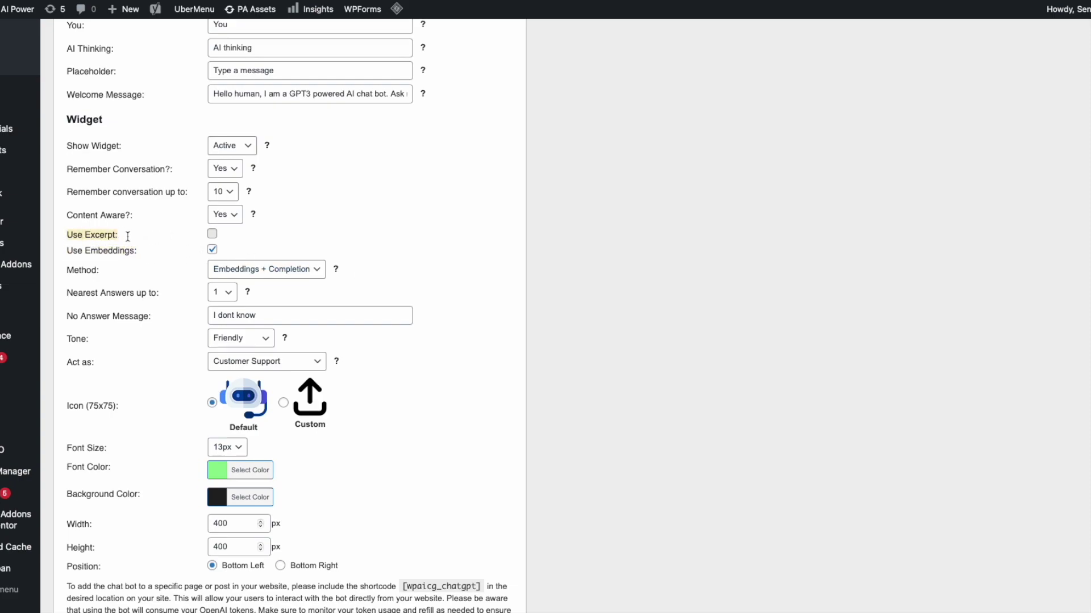
pyautogui.click(211, 235)
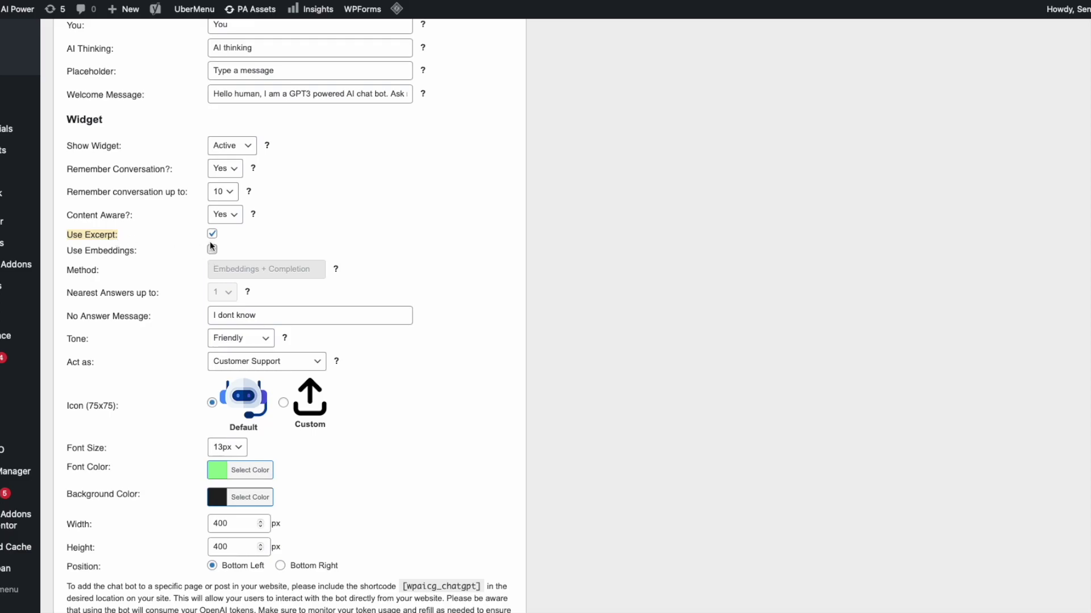
pyautogui.scroll(-3, 230, 335)
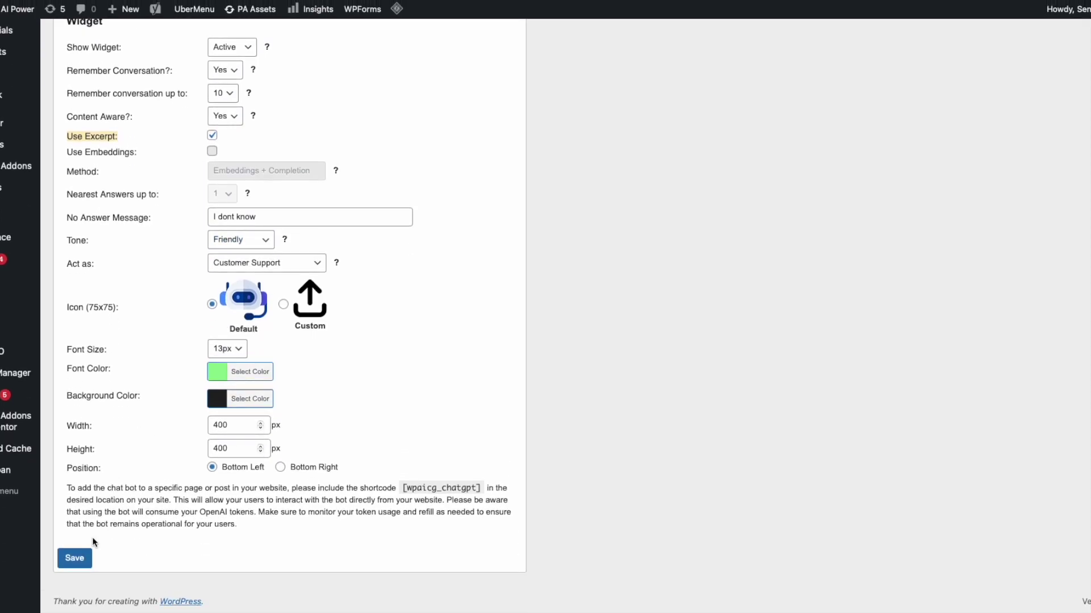
pyautogui.click(74, 557)
pyautogui.scroll(-5, 352, 449)
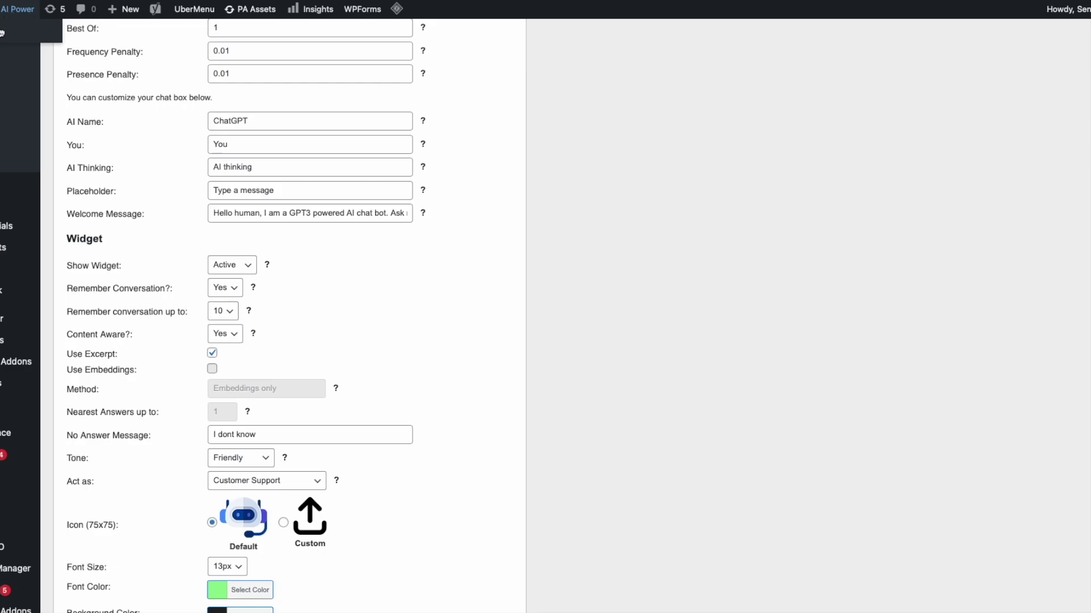
# Visit the public GPT AI Power website and open the How To Add Cron Job documentation article
pyautogui.click(2, 33)
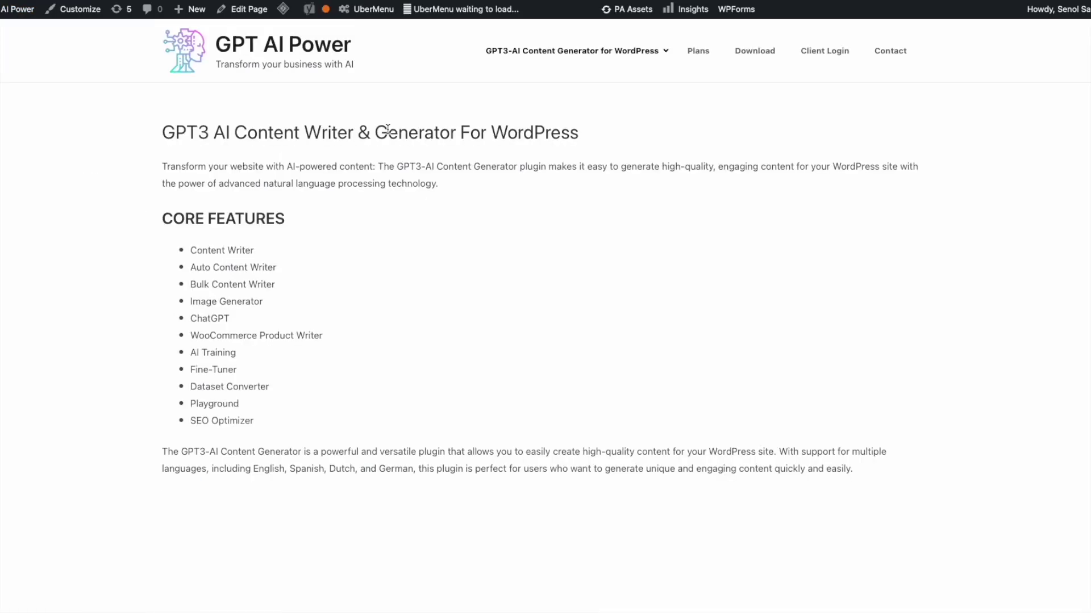
pyautogui.moveTo(613, 63)
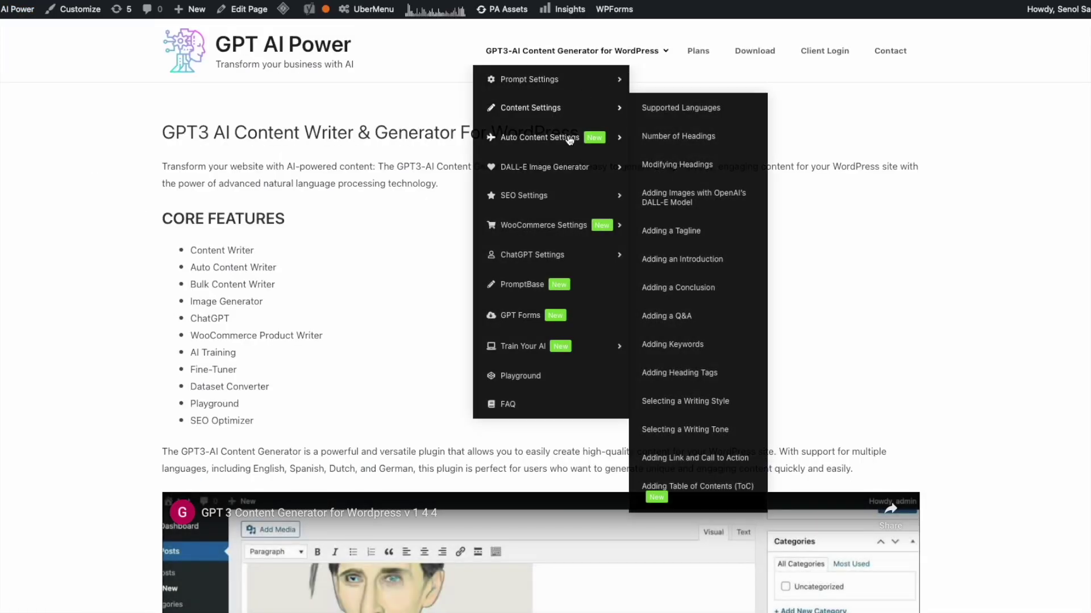
pyautogui.moveTo(568, 137)
pyautogui.click(686, 137)
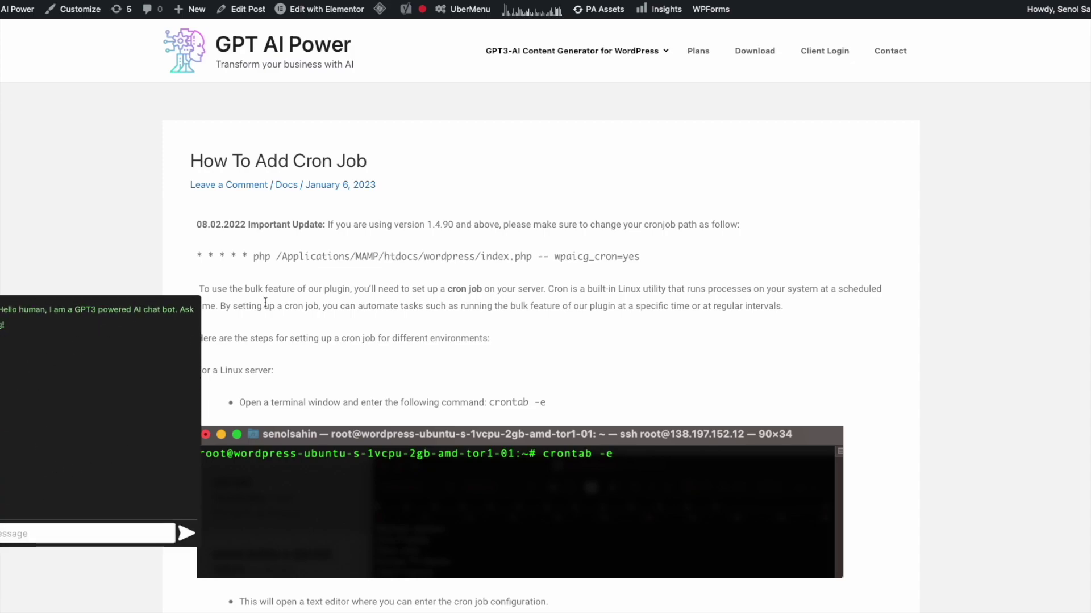
# Greet the chatbot on the article page, ask it how to add Cron Job for this plugin, and read its reply
pyautogui.click(28, 524)
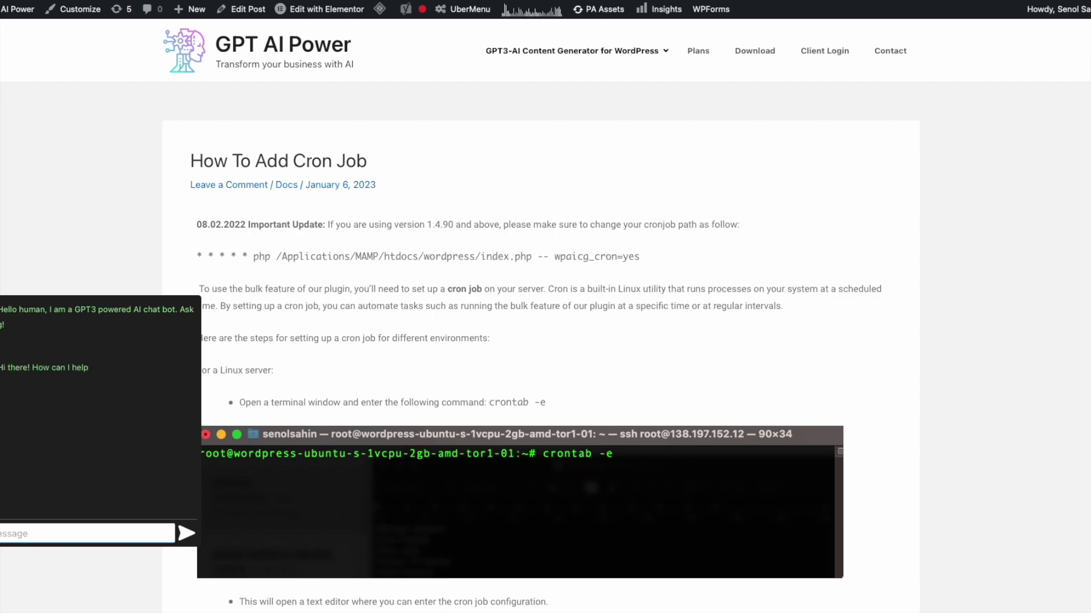
pyautogui.write('How to add creonj')
pyautogui.press('BackSpace')
pyautogui.press('BackSpace')
pyautogui.press('BackSpace')
pyautogui.press('BackSpace')
pyautogui.write('on jo')
pyautogui.press('BackSpace')
pyautogui.press('BackSpace')
pyautogui.press('BackSpace')
pyautogui.press('BackSpace')
pyautogui.press('BackSpace')
pyautogui.press('BackSpace')
pyautogui.press('BackSpace')
pyautogui.write('Cron Job for this plugin?')
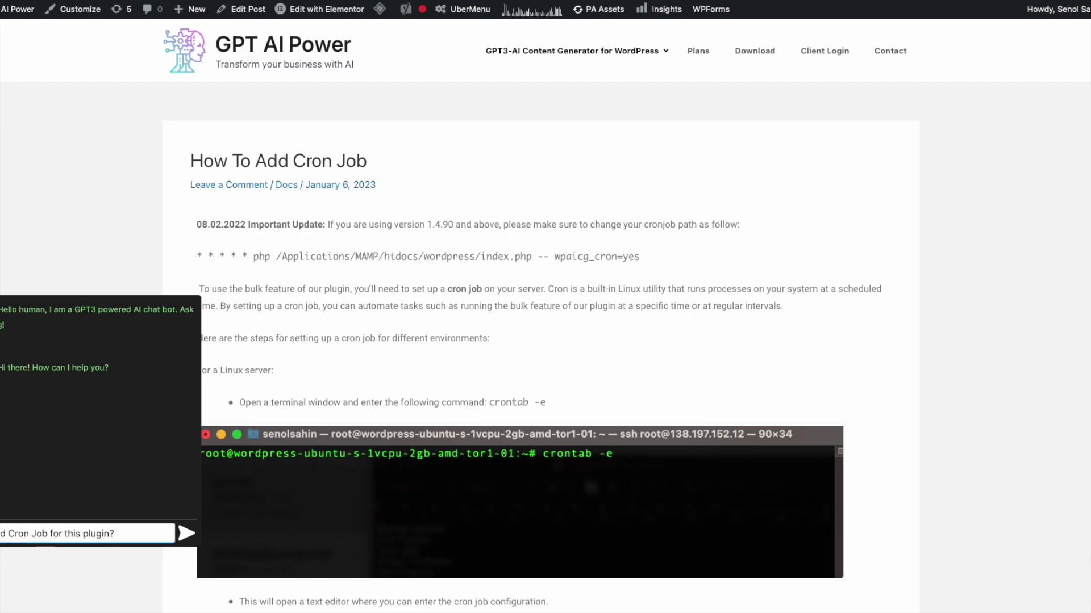
pyautogui.press('Return')
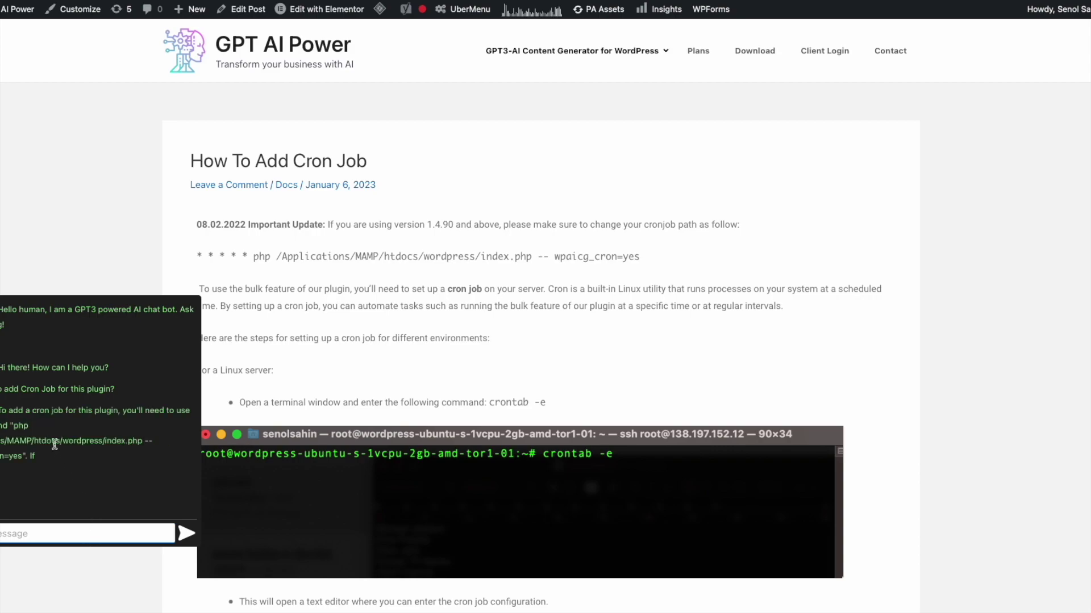
pyautogui.scroll(-1, 381, 329)
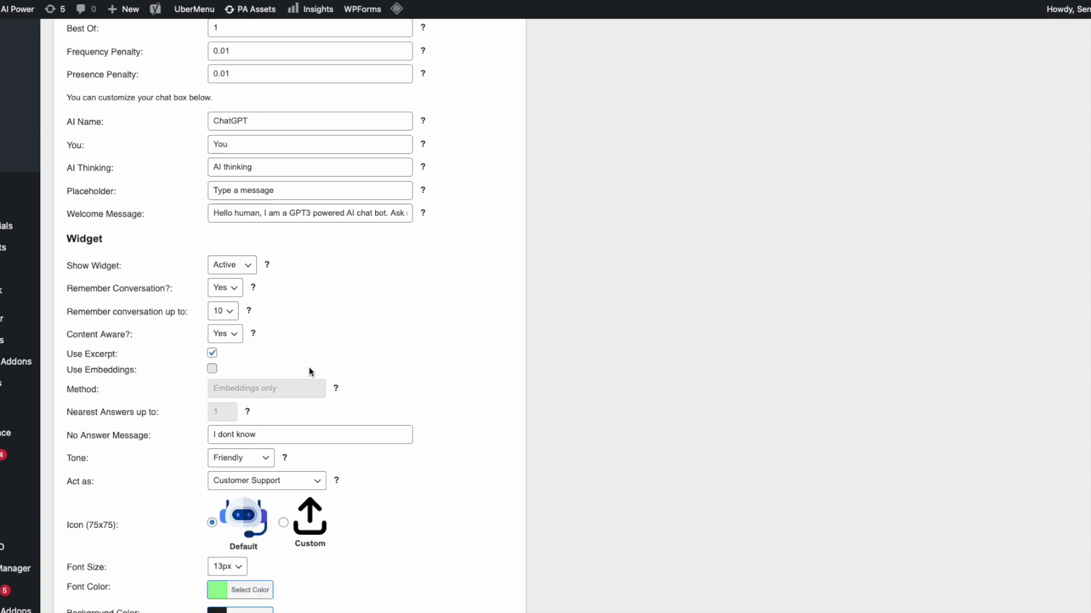
# Return to the ChatGPT settings and enable Use Embeddings for the chat widget in place of Use Excerpt
pyautogui.scroll(-1, 300, 442)
pyautogui.scroll(-1, 300, 441)
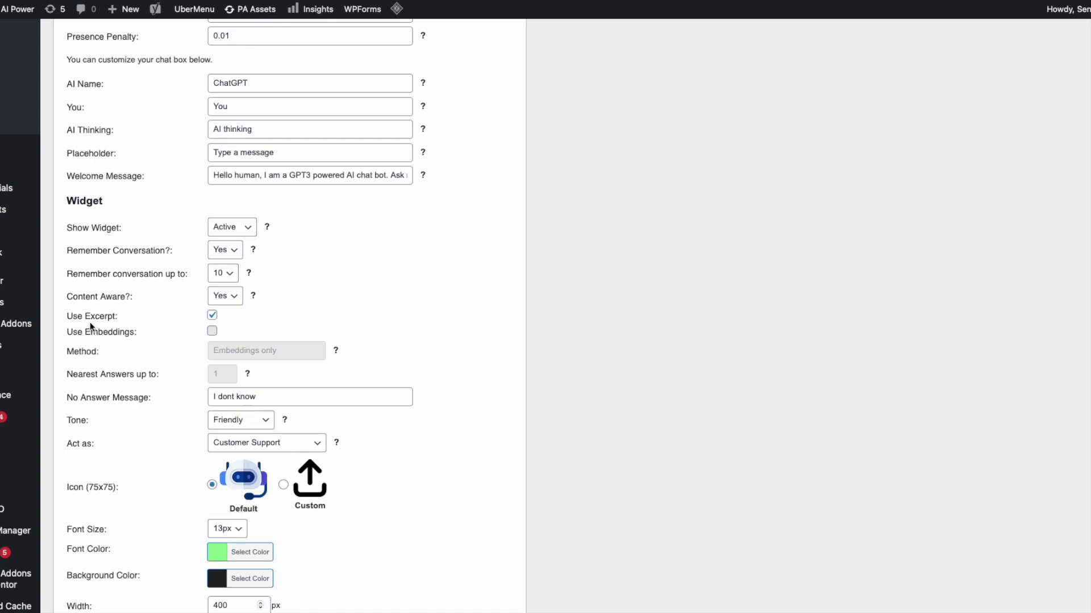
pyautogui.scroll(-1, 95, 328)
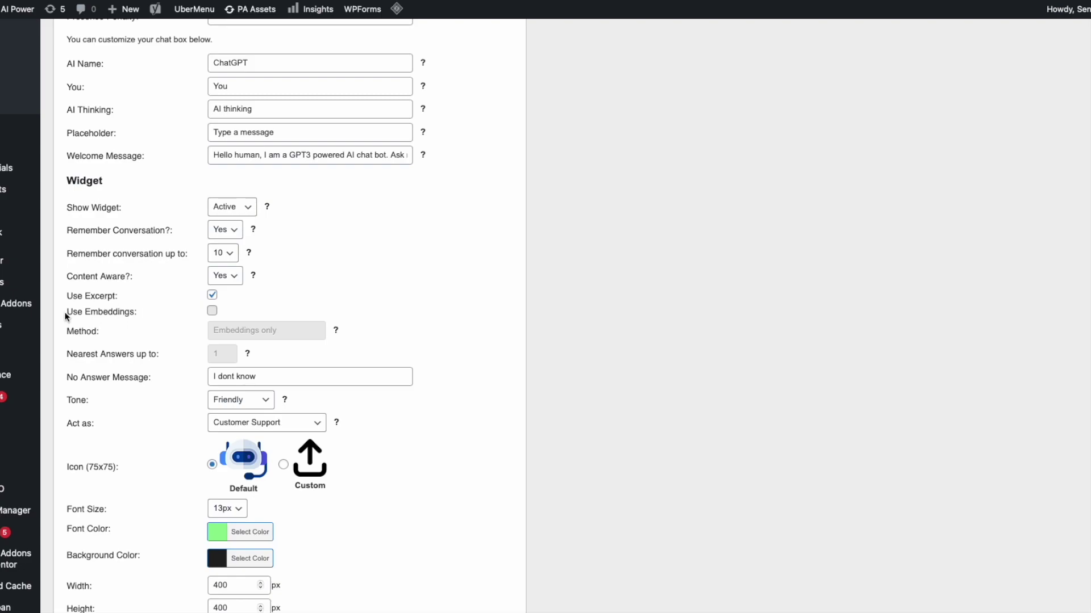
pyautogui.click(212, 312)
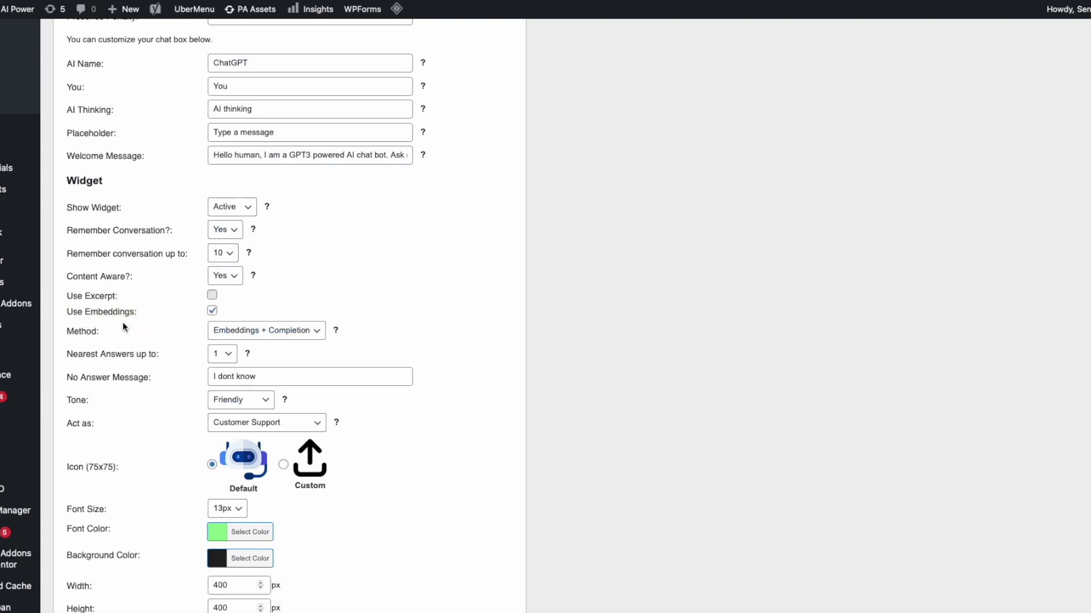
# Review the embeddings method options, keeping Embeddings + Completion, and examine the Nearest Answers up to setting
pyautogui.scroll(-1, 136, 327)
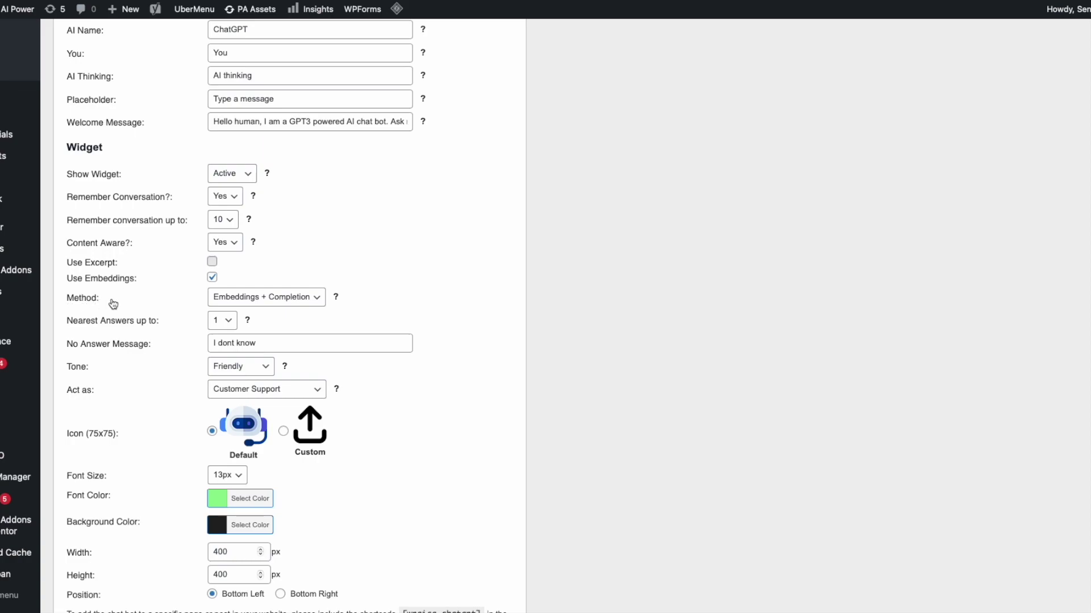
pyautogui.click(305, 300)
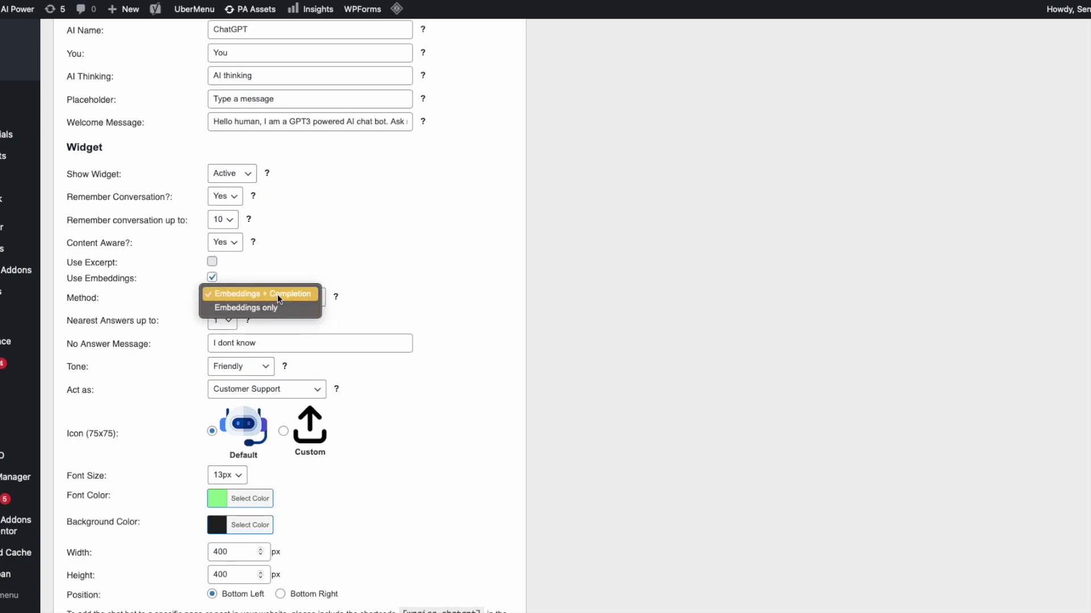
pyautogui.click(608, 318)
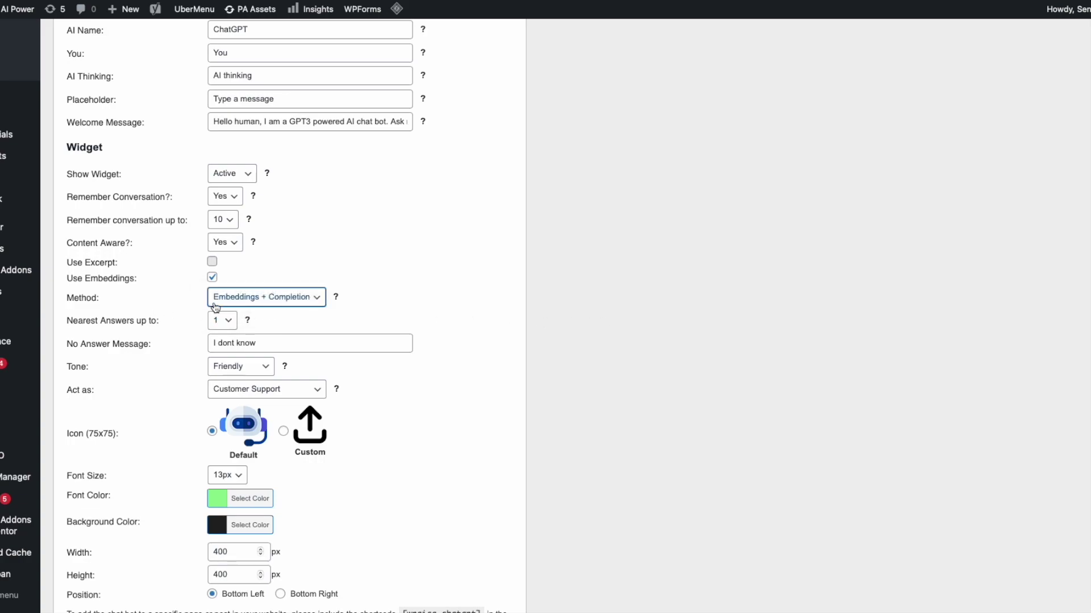
pyautogui.click(280, 298)
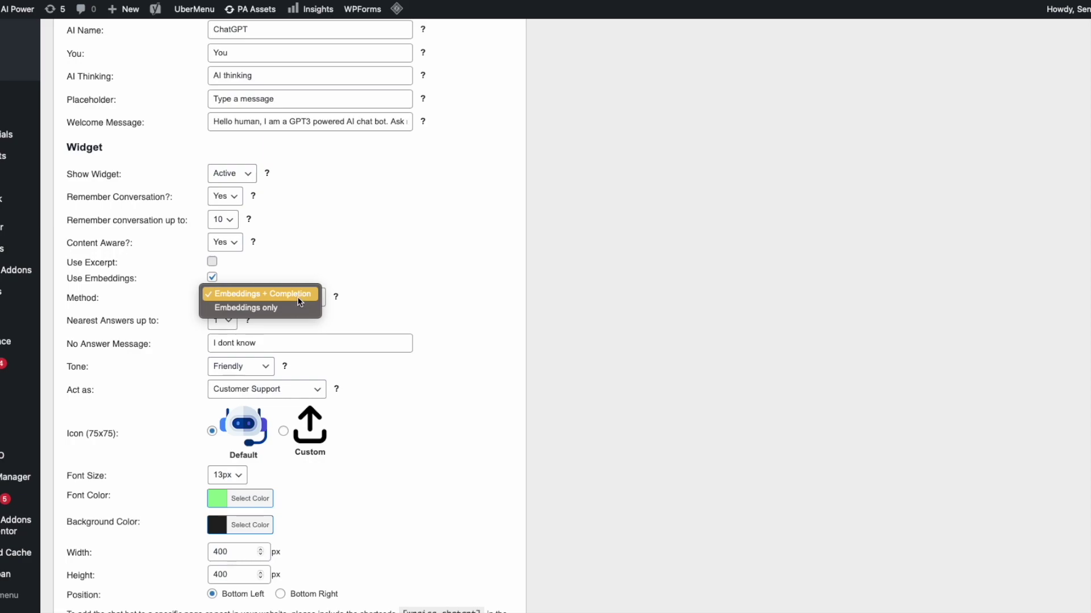
pyautogui.click(268, 293)
pyautogui.click(242, 298)
pyautogui.click(590, 282)
pyautogui.scroll(-2, 569, 297)
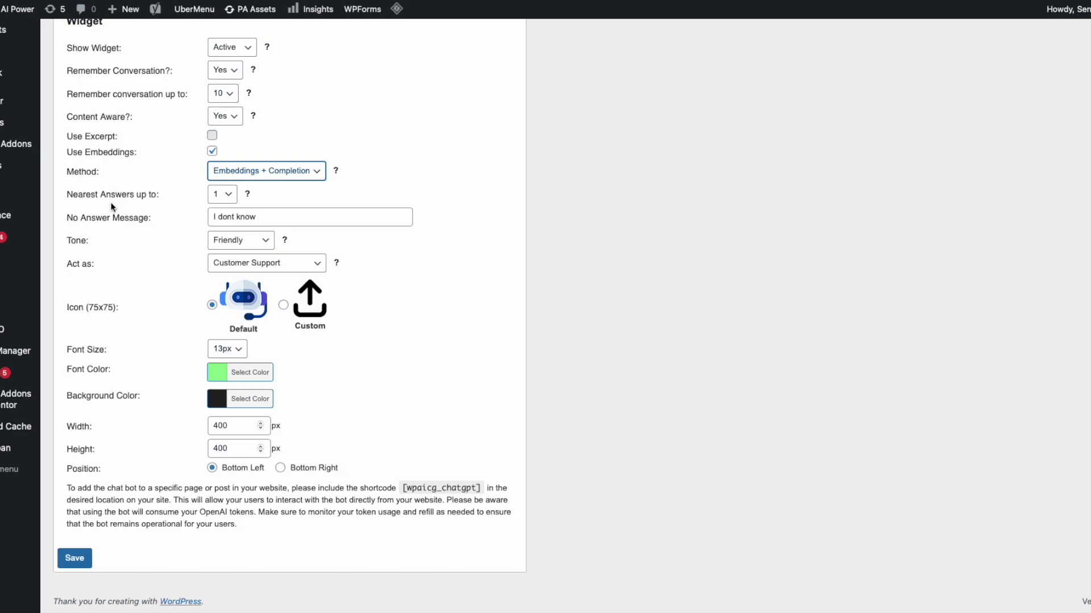
pyautogui.moveTo(63, 193); pyautogui.dragTo(166, 195)
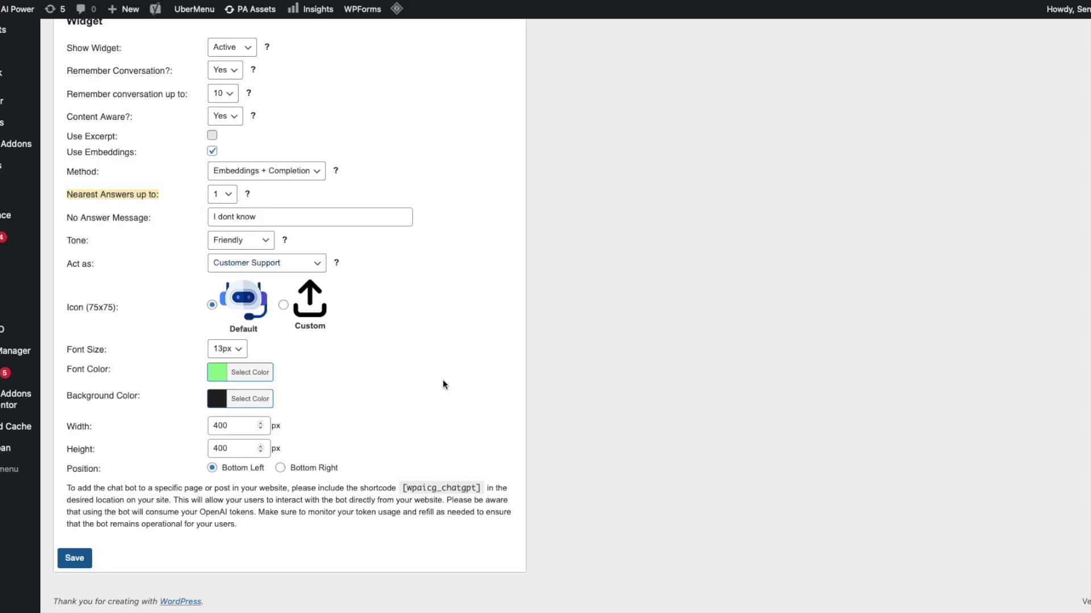
# Go back to the AI training page and open the list of saved embeddings entries
pyautogui.scroll(3, 442, 380)
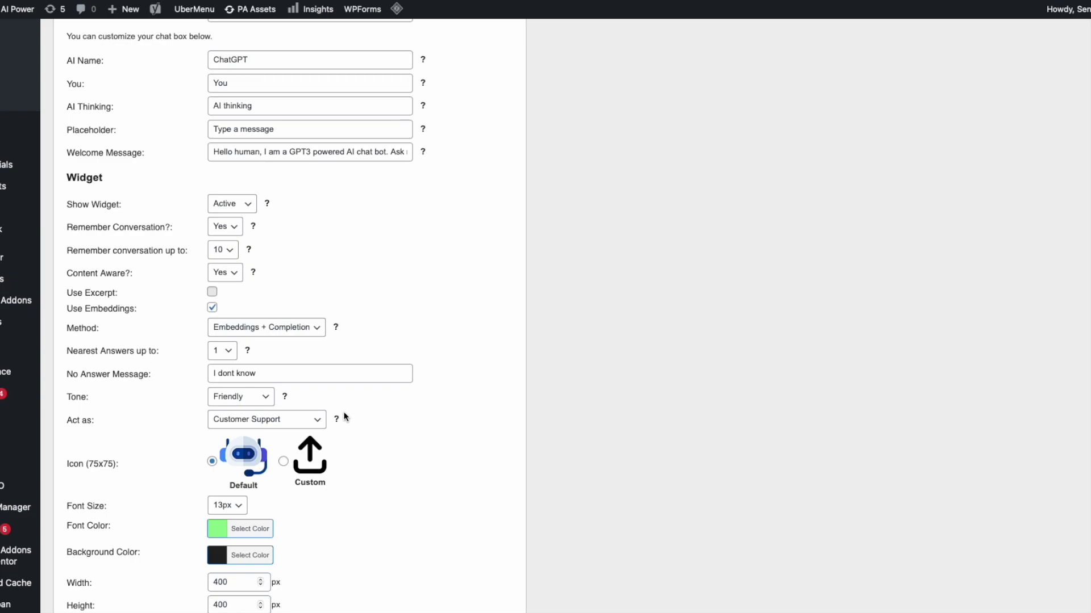
pyautogui.scroll(5, 341, 417)
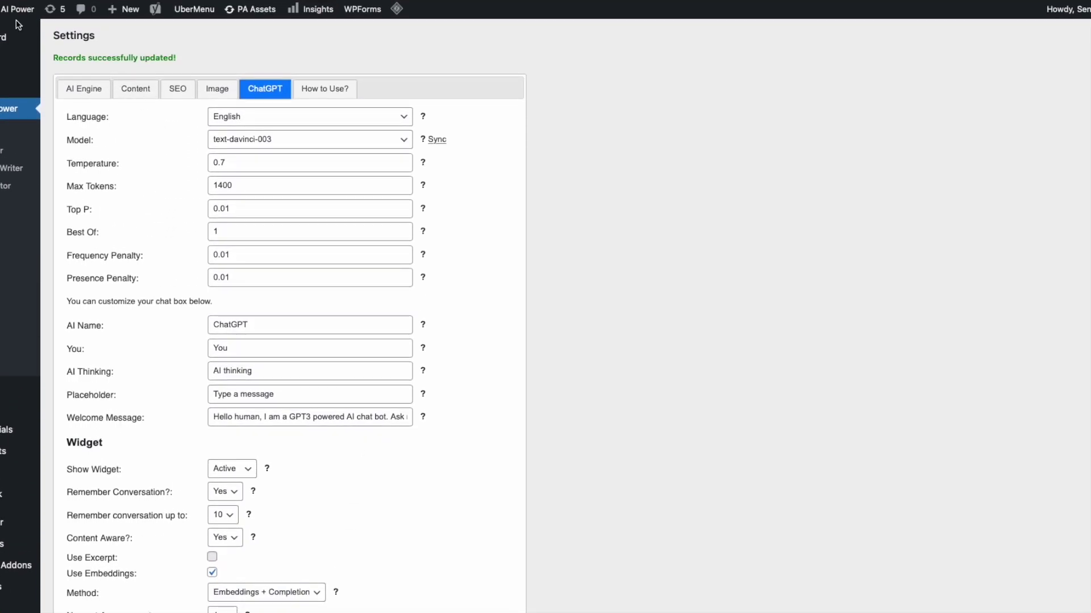
pyautogui.click(24, 273)
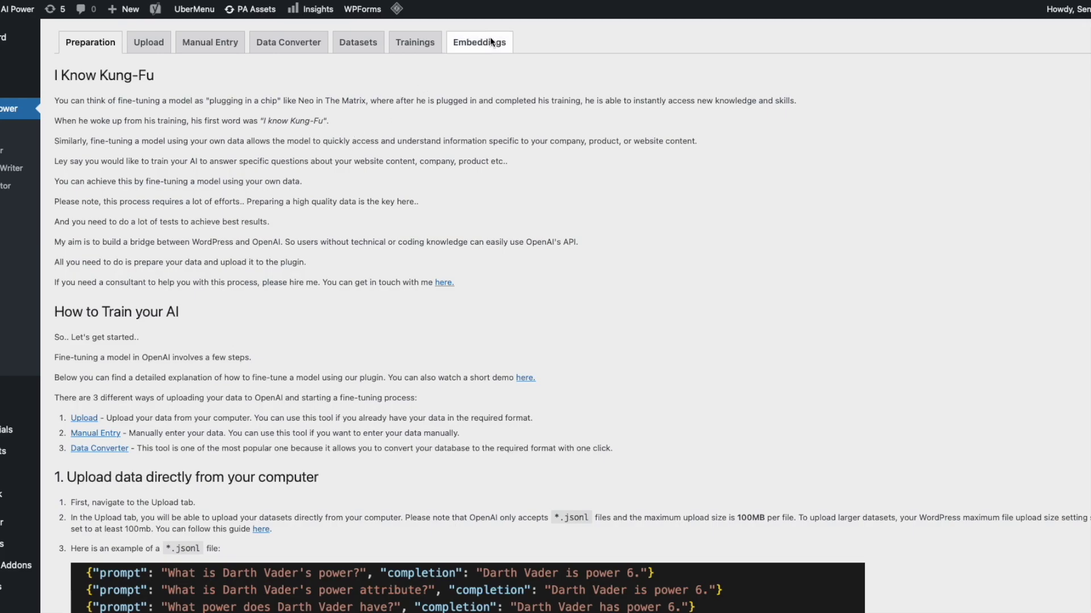
pyautogui.click(492, 42)
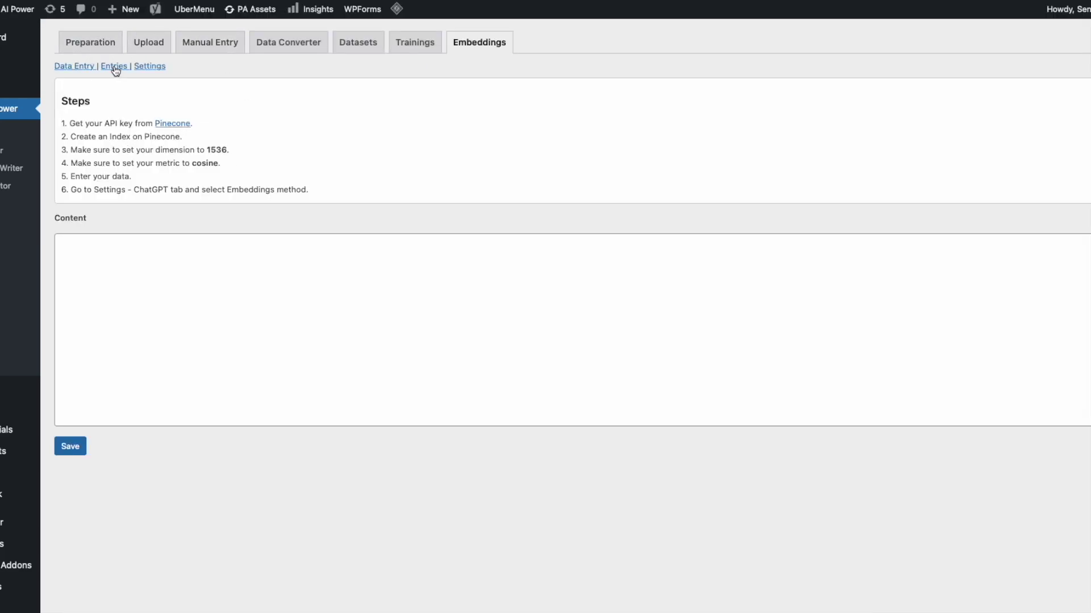
pyautogui.click(115, 67)
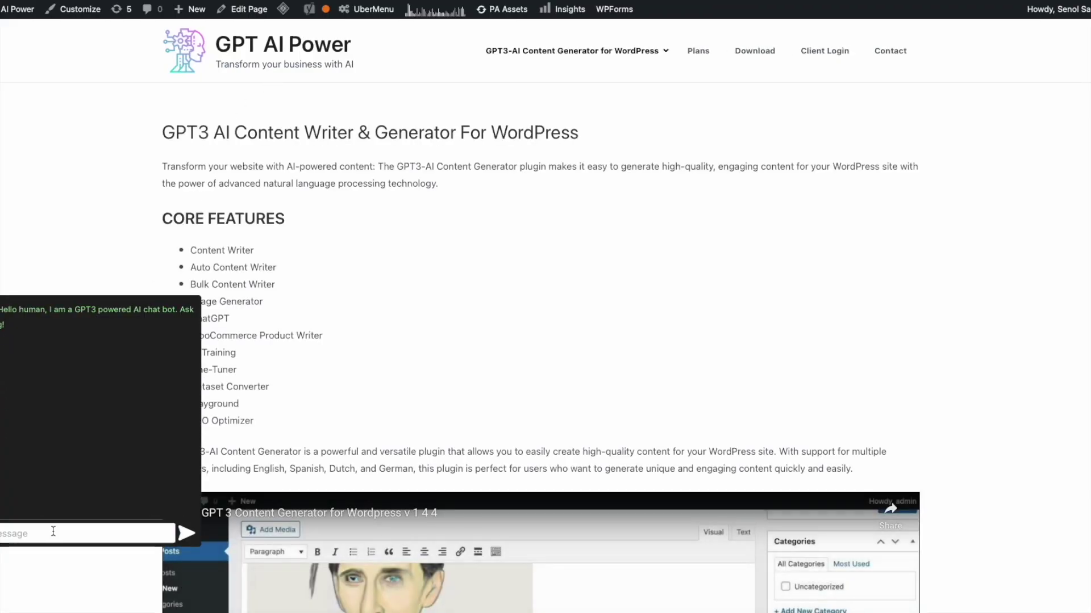
# On the website's home page, ask the chatbot for the album of the year and highlight the album title in its answer
pyautogui.click(53, 532)
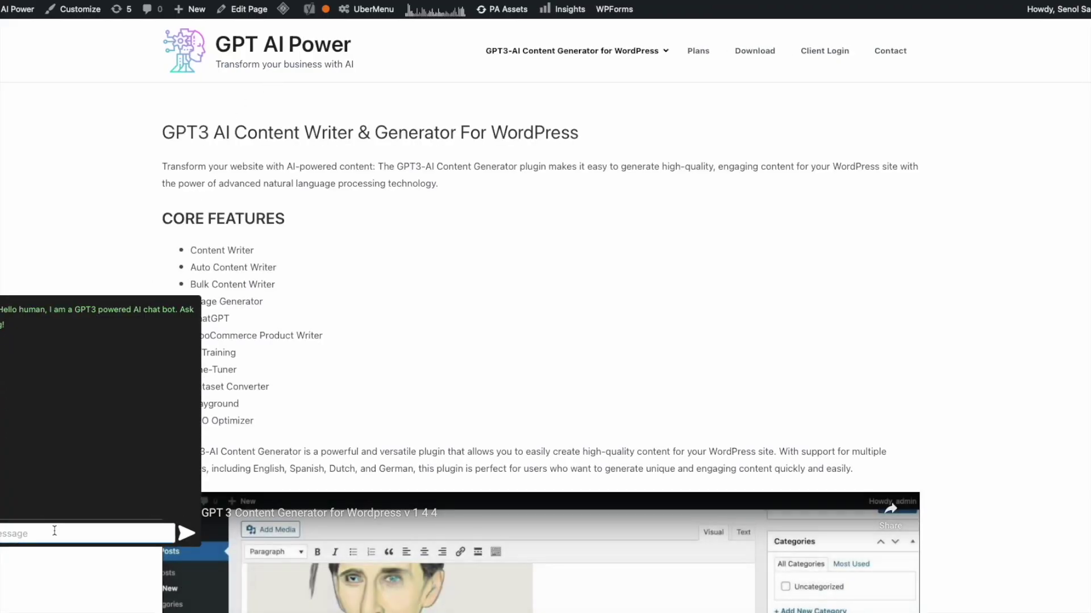
pyautogui.write('W')
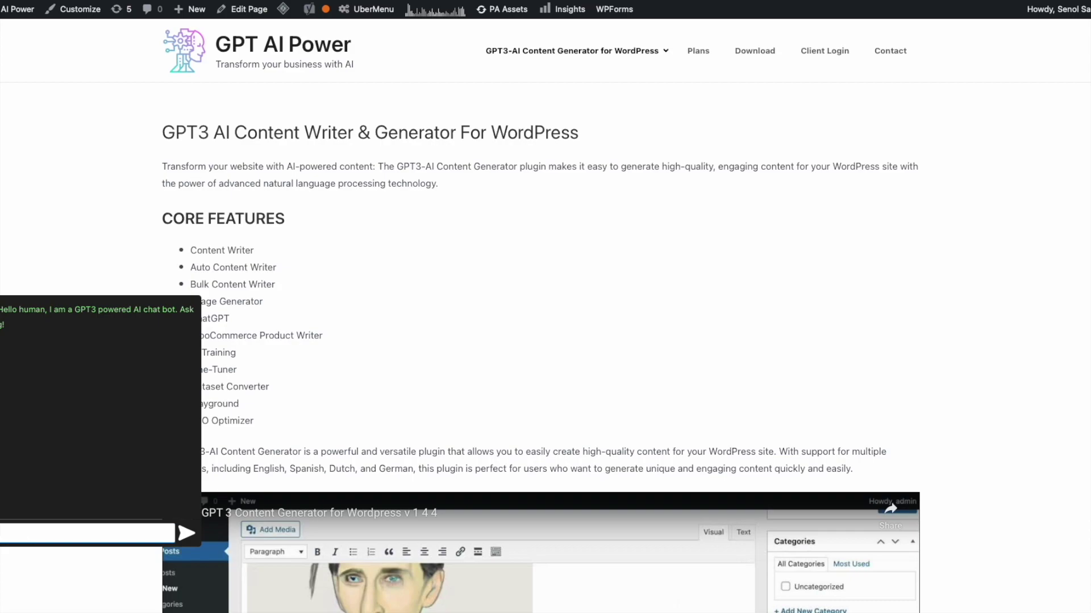
pyautogui.write('e album of the year?')
pyautogui.press('Return')
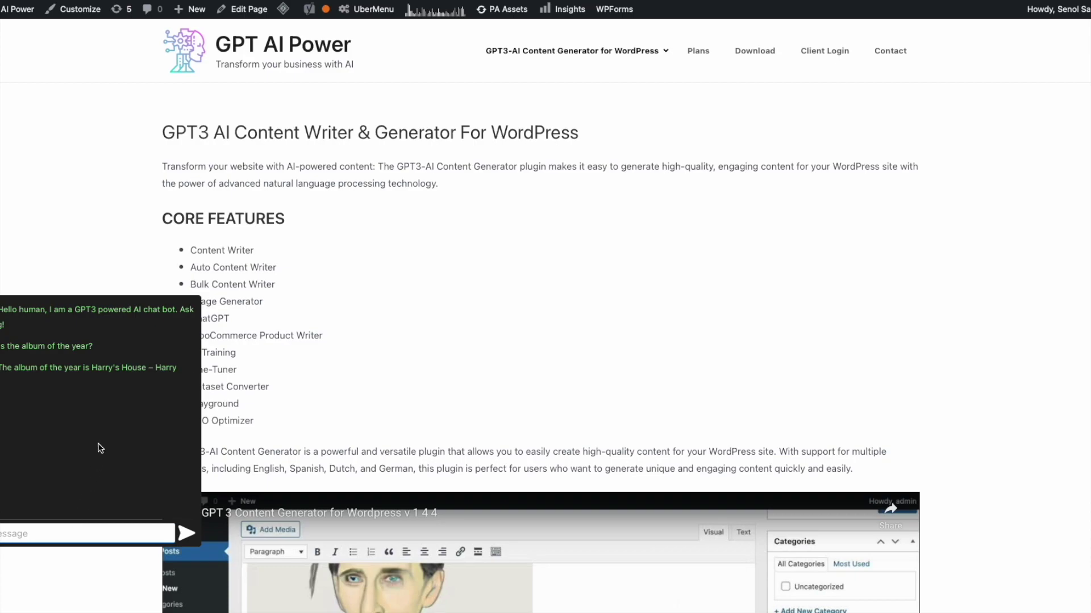
pyautogui.moveTo(91, 369); pyautogui.dragTo(145, 376)
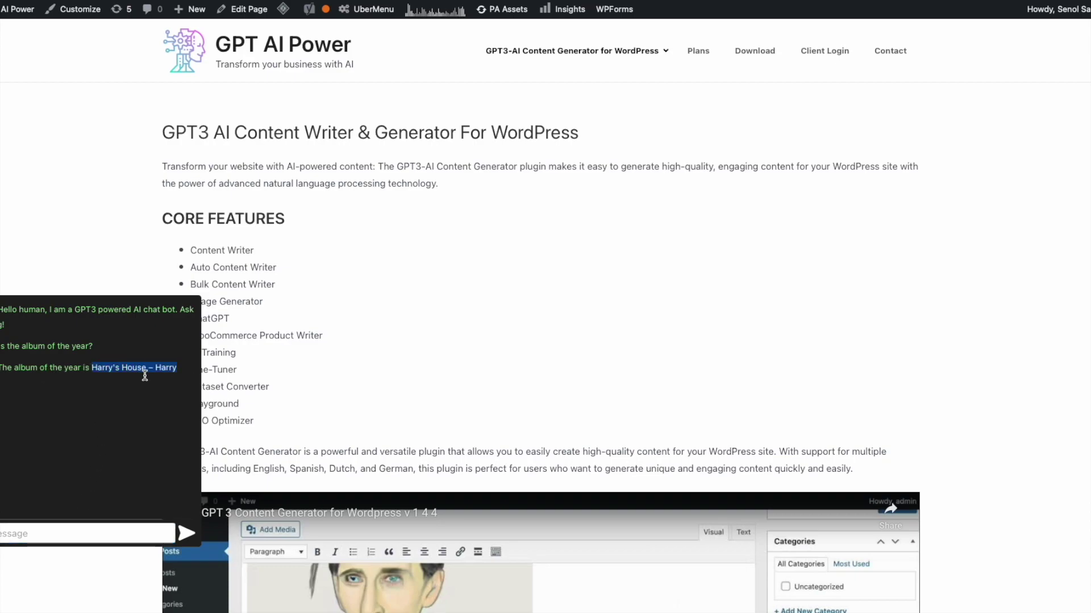
pyautogui.click(145, 376)
# Ask the chatbot when the earthquake in Turkey was and highlight the date in its answer
pyautogui.click(25, 534)
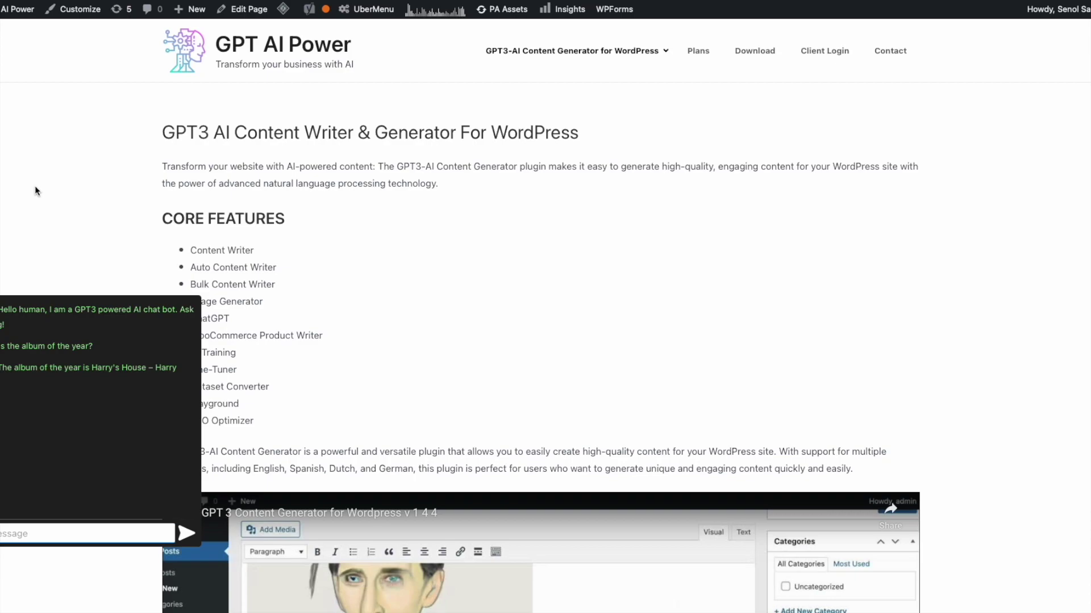
pyautogui.write('wr the earthwy')
pyautogui.press('BackSpace')
pyautogui.press('BackSpace')
pyautogui.write('quake in Turkey?')
pyautogui.press('Return')
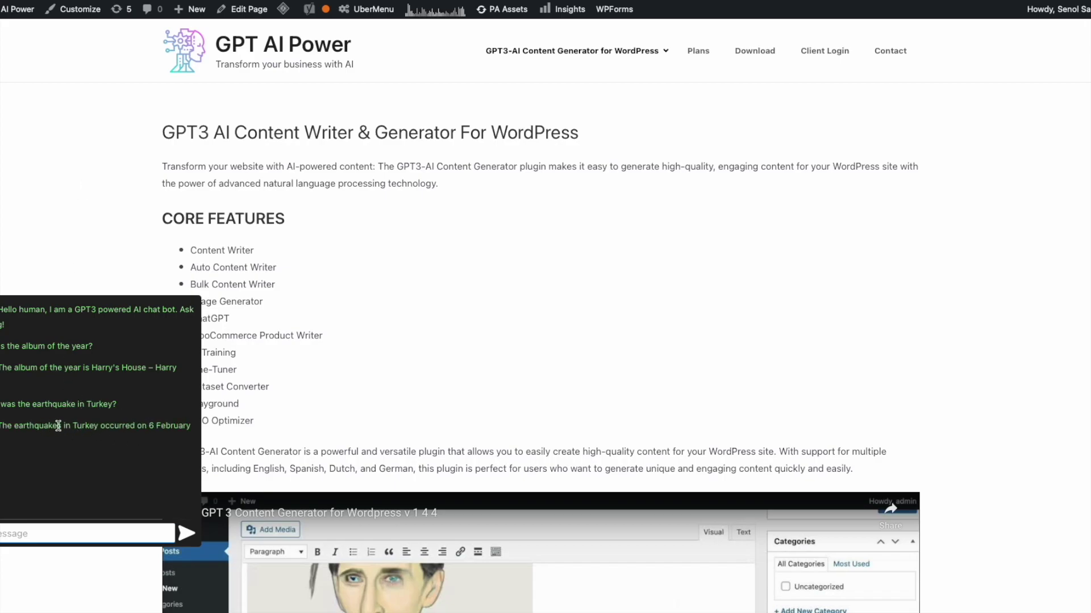
pyautogui.moveTo(149, 426); pyautogui.dragTo(170, 432)
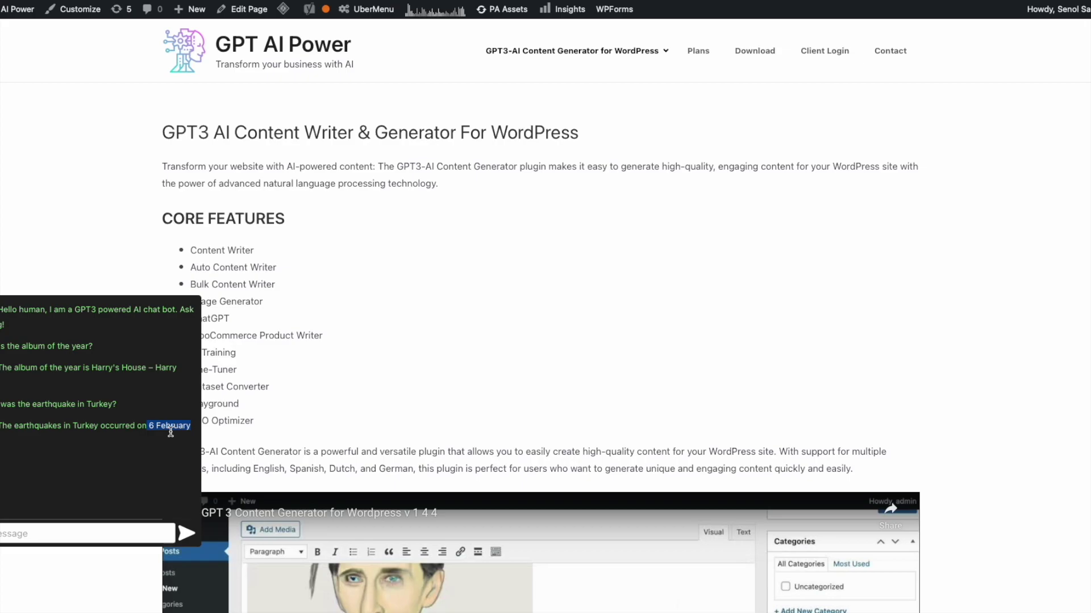
pyautogui.click(160, 435)
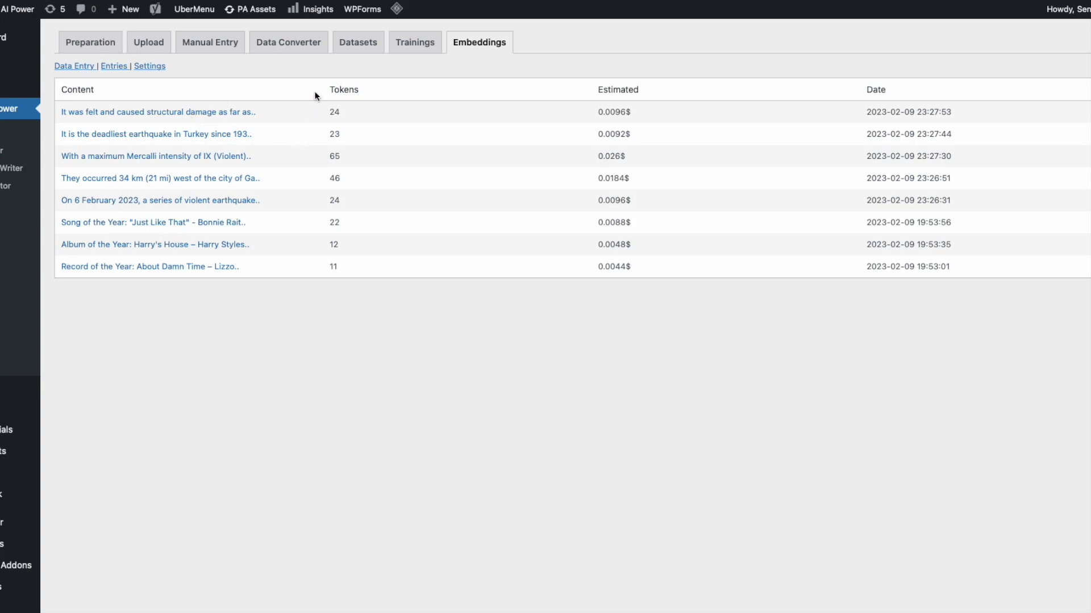
# Return to the embeddings data entry form, activate its empty Content box and review the Pinecone setup steps
pyautogui.click(74, 66)
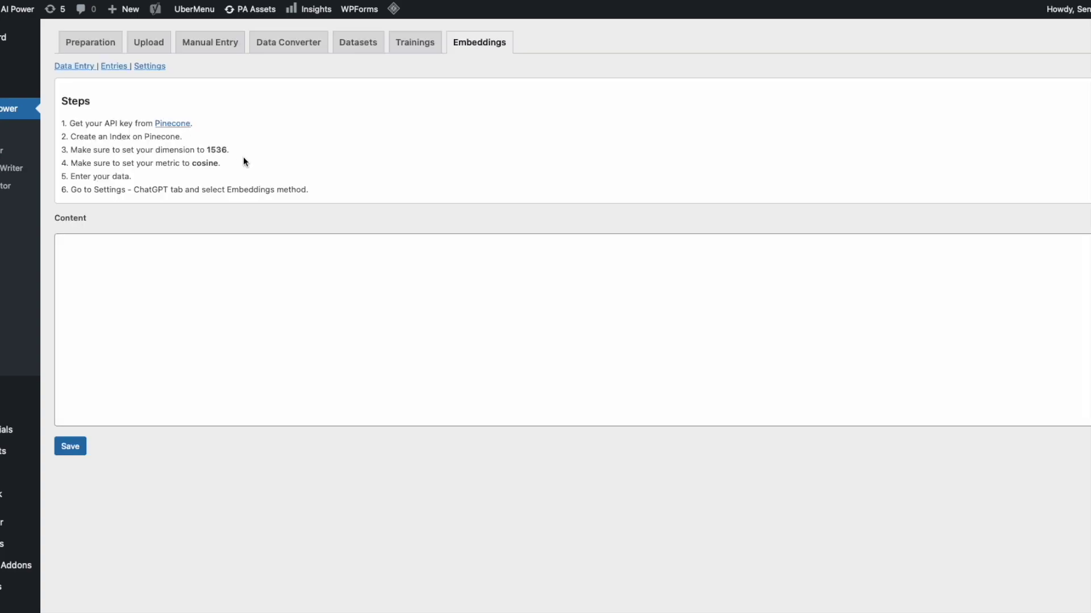
pyautogui.click(203, 273)
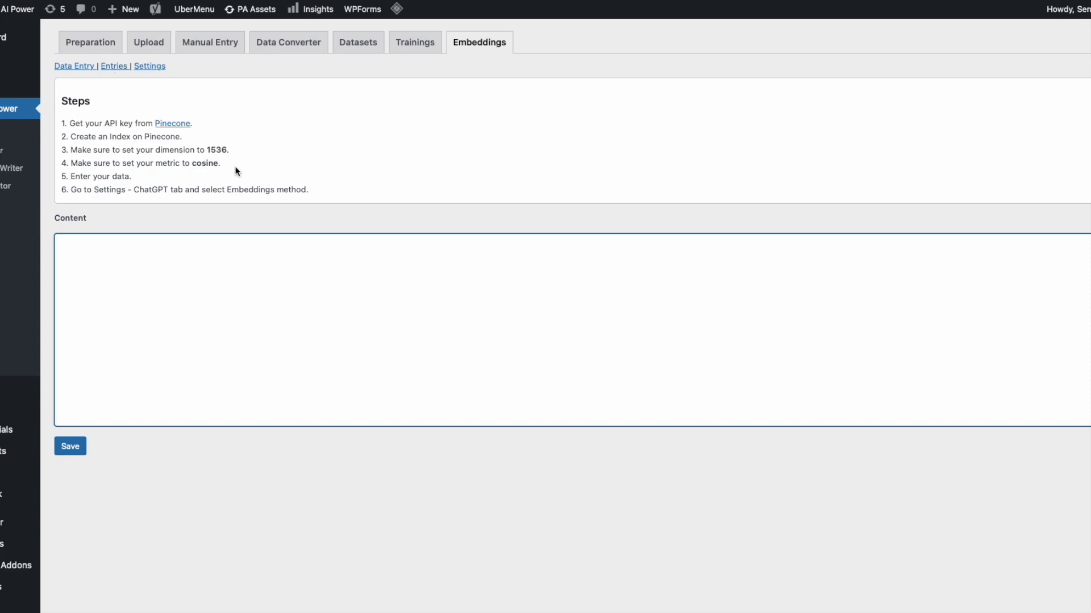
# Open the embeddings settings, then switch to the Pinecone console and examine the environment, metric and dimensions of myindex
pyautogui.click(155, 68)
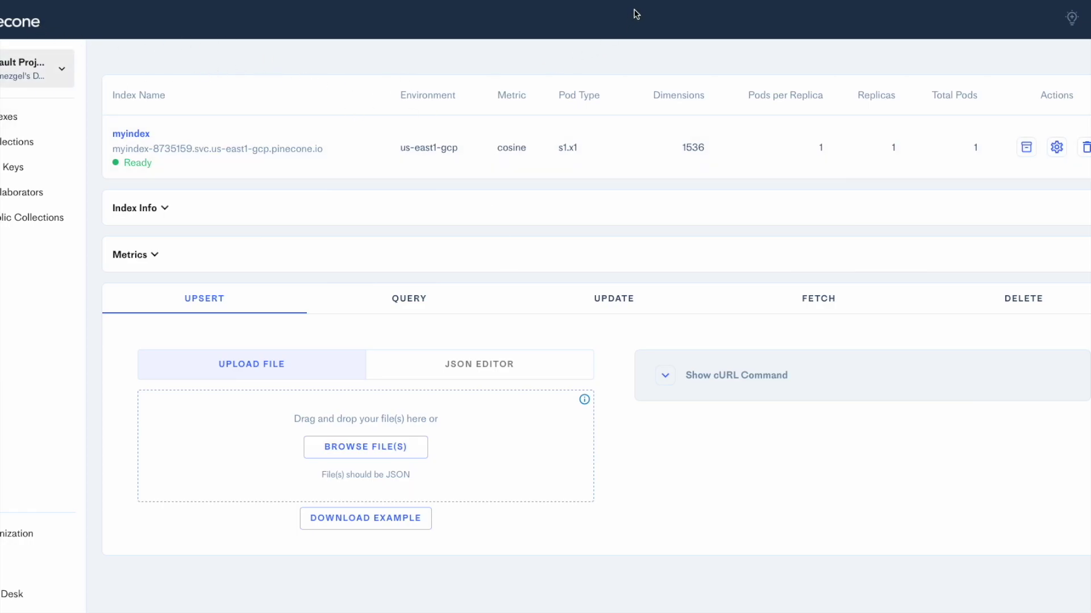
pyautogui.scroll(-1, 607, 169)
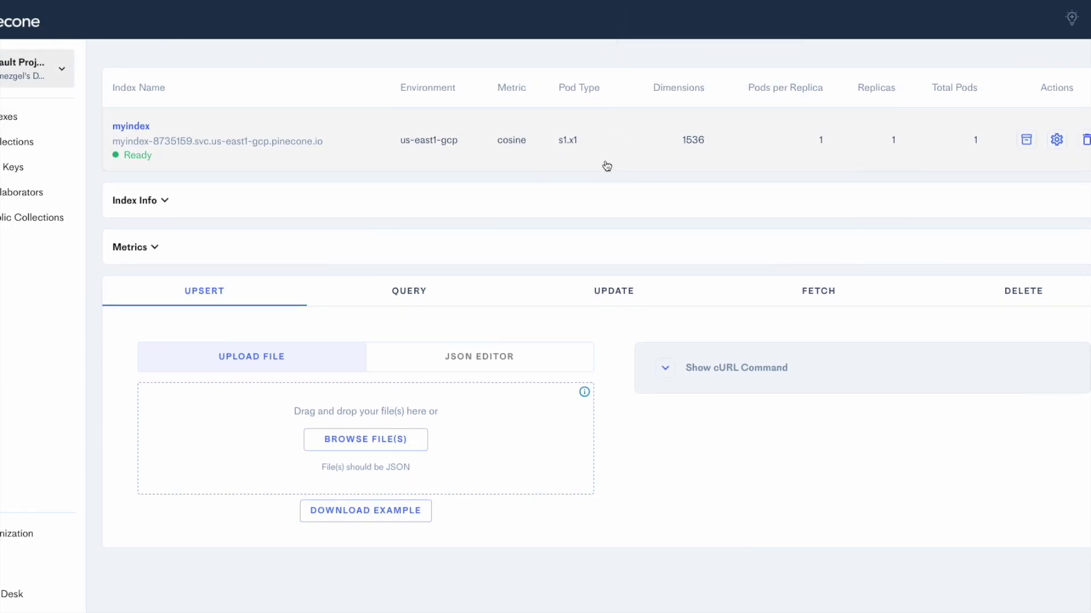
pyautogui.scroll(1, 600, 167)
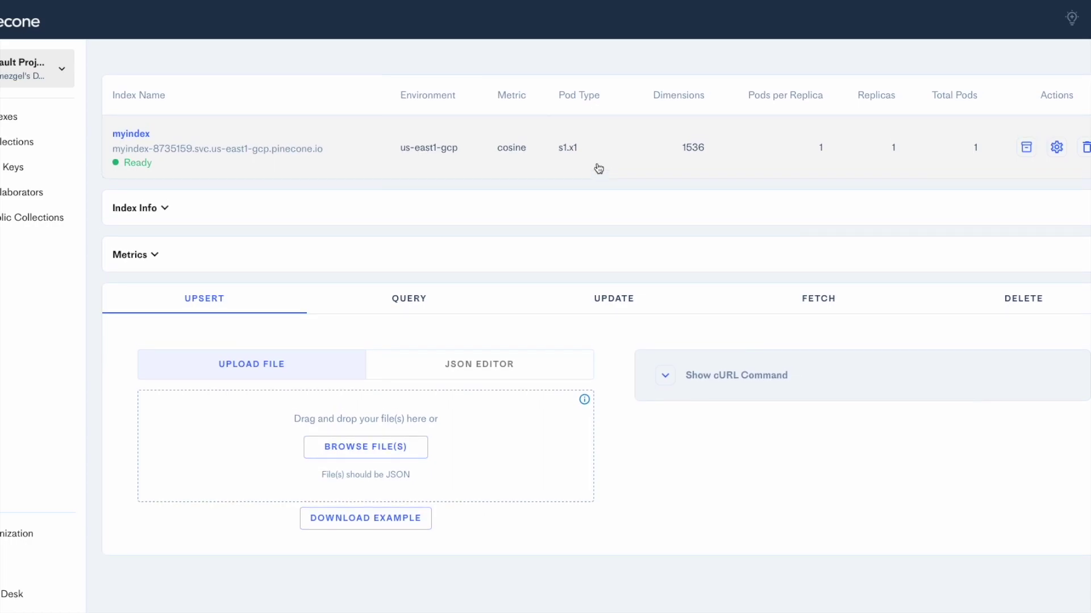
pyautogui.scroll(-1, 599, 168)
pyautogui.scroll(-1, 558, 215)
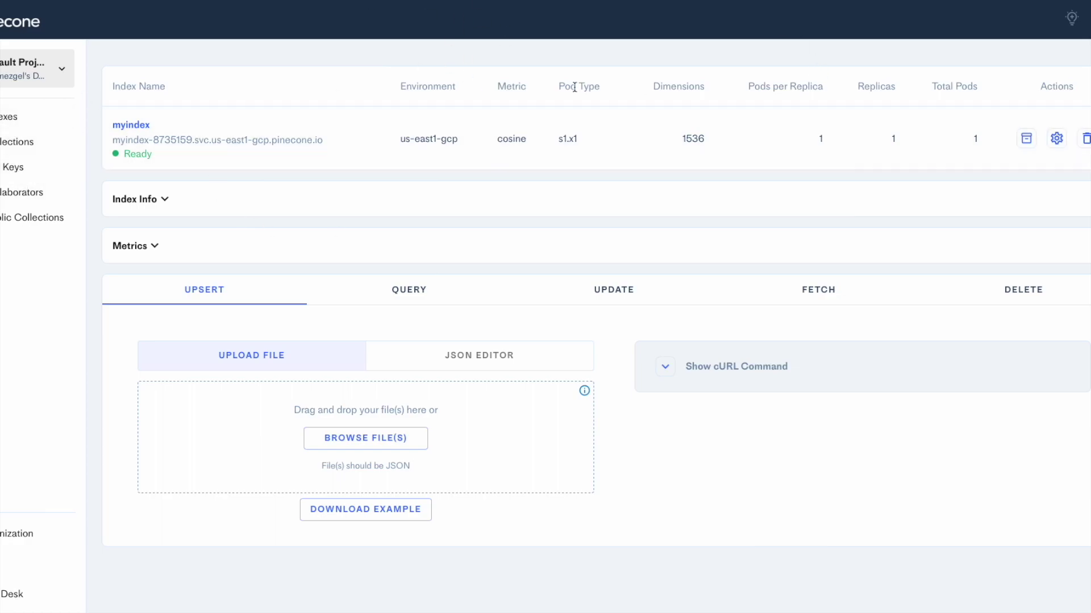
# From Pinecone's list of indexes, try to create a new index named mycoolindex with 1536 dimensions and the cosine metric
pyautogui.click(14, 116)
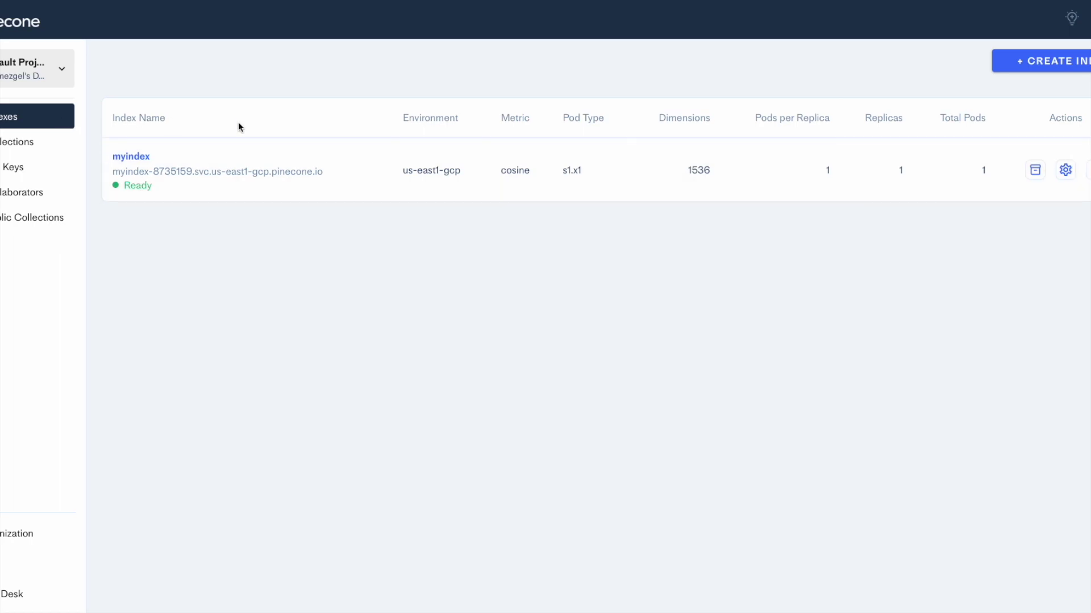
pyautogui.click(1062, 64)
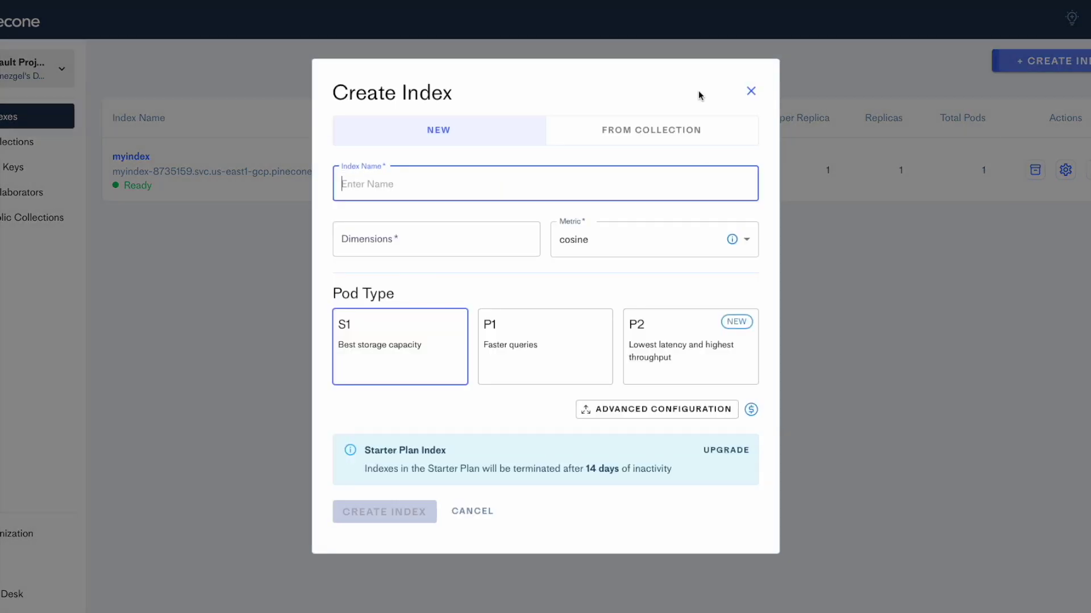
pyautogui.click(751, 92)
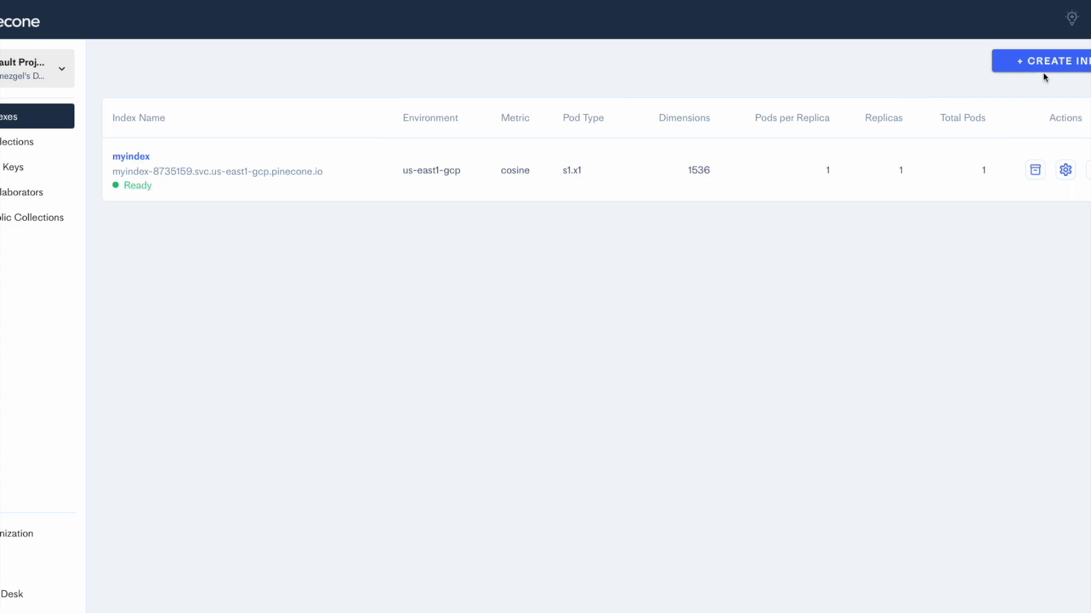
pyautogui.click(1017, 65)
pyautogui.write('mycoolnindex')
pyautogui.click(405, 235)
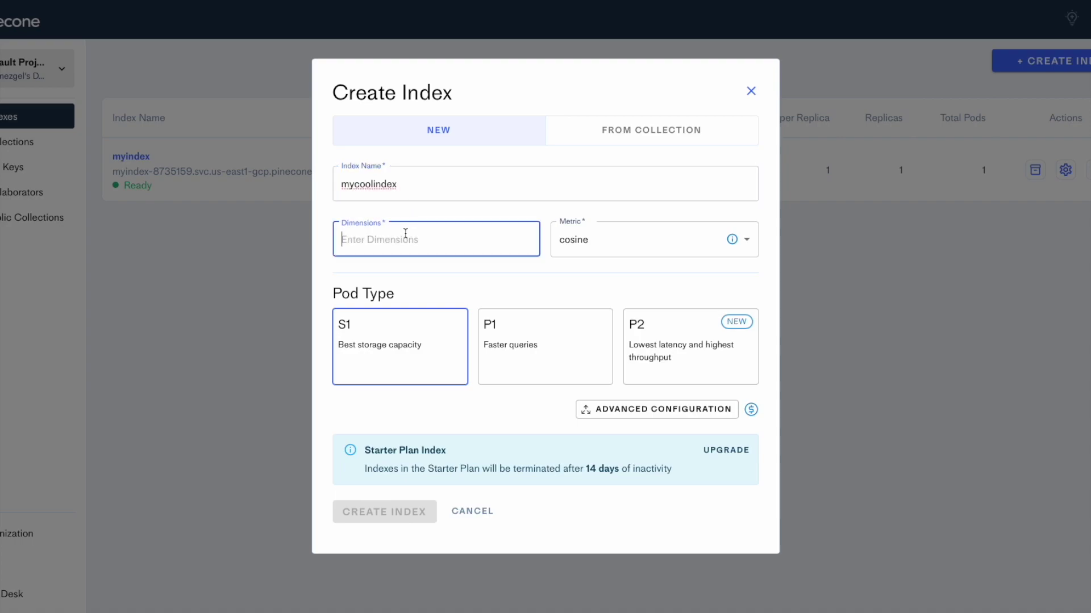
pyautogui.write('1536')
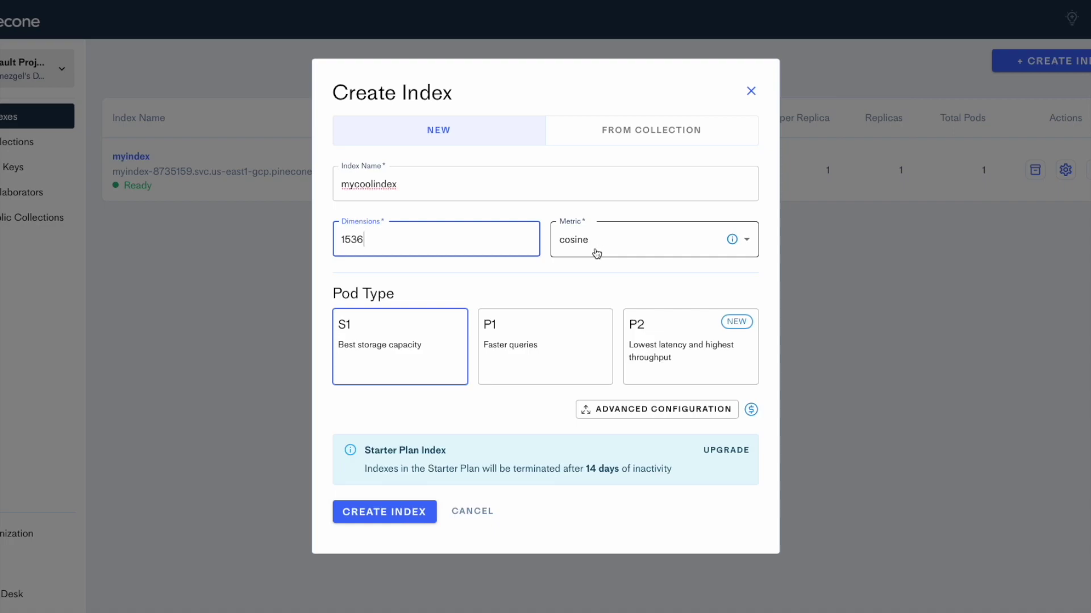
pyautogui.click(672, 254)
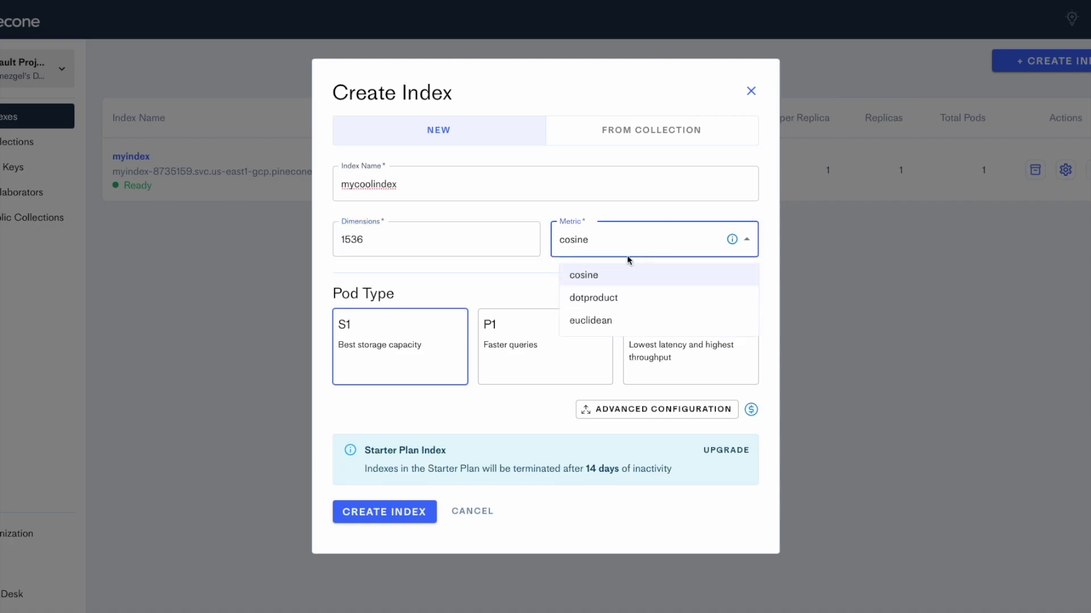
pyautogui.click(604, 276)
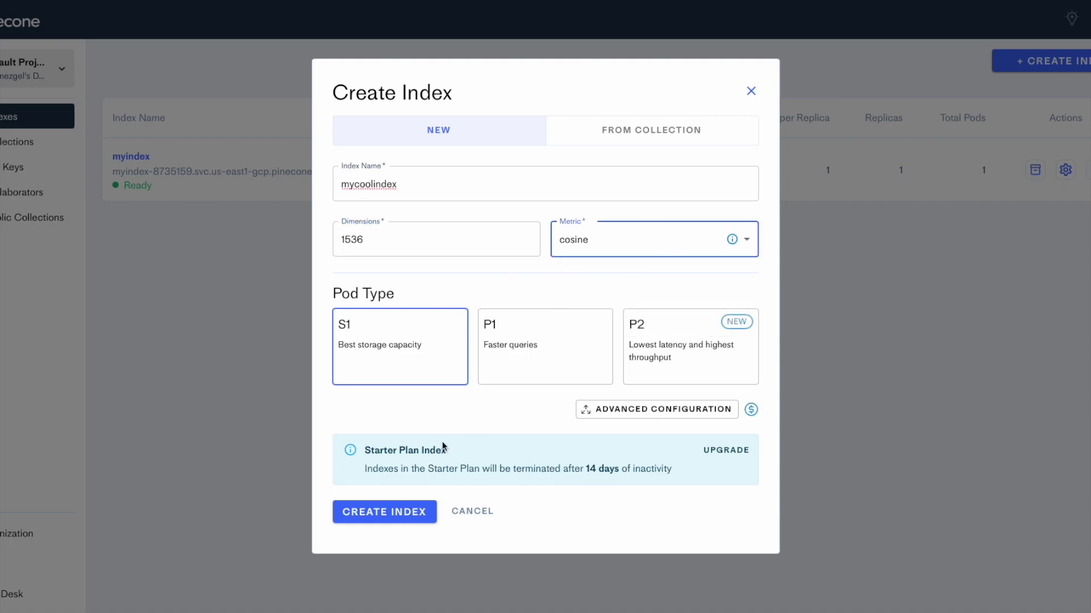
pyautogui.click(400, 518)
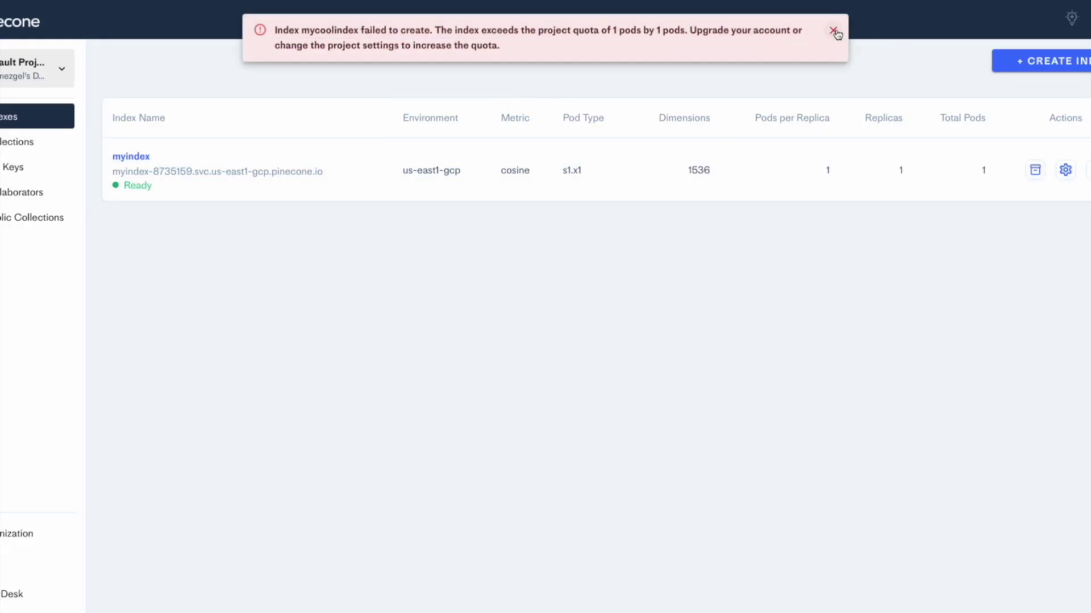
pyautogui.click(835, 32)
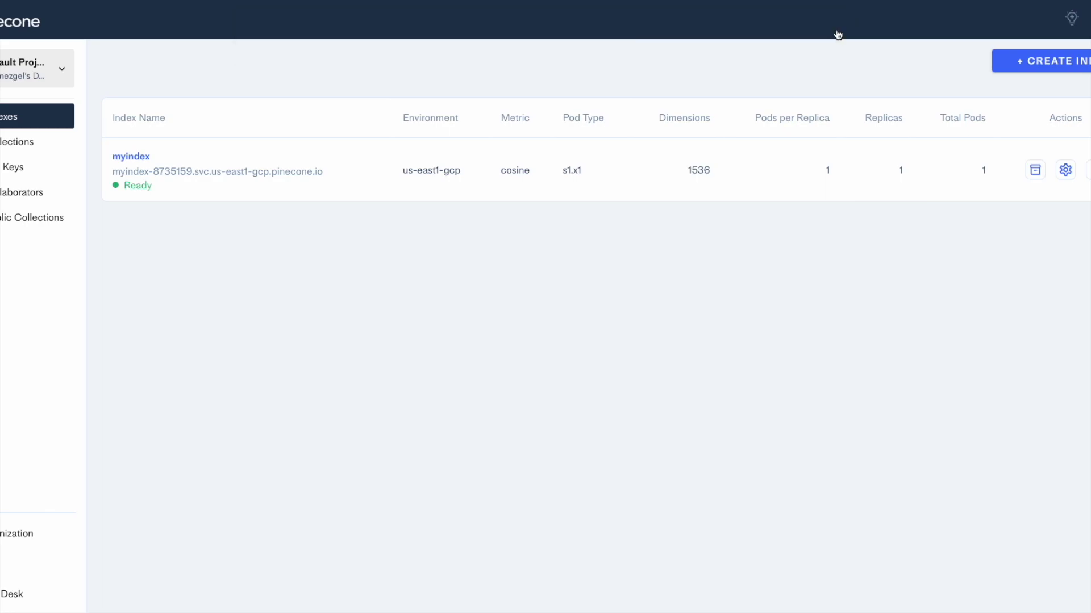
# Highlight the host address on the myindex details page in Pinecone and return to the plugin's embeddings data entry form
pyautogui.click(136, 166)
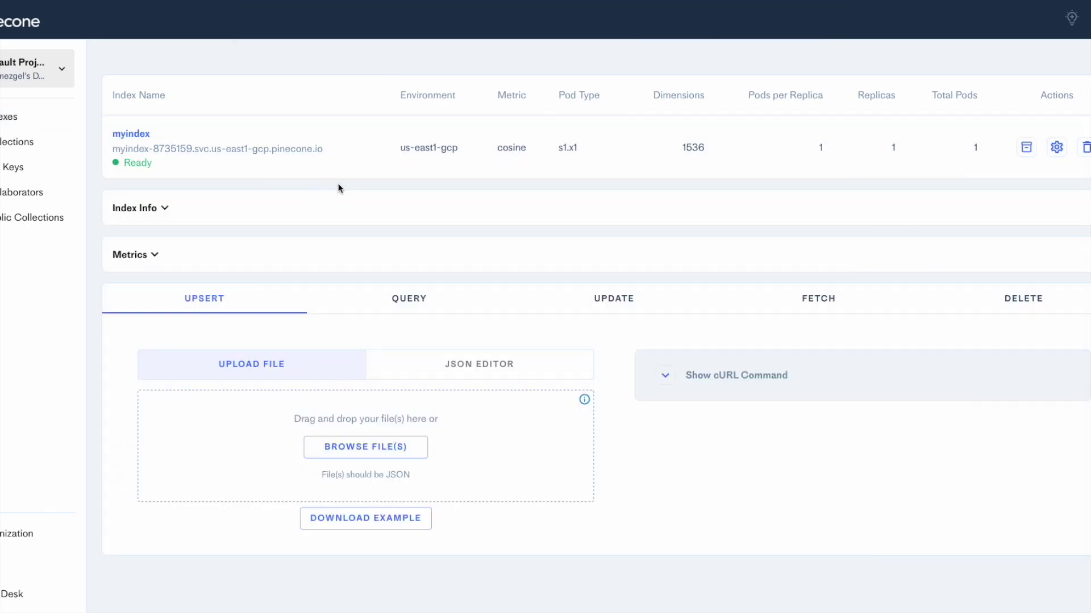
pyautogui.moveTo(115, 150); pyautogui.dragTo(326, 149)
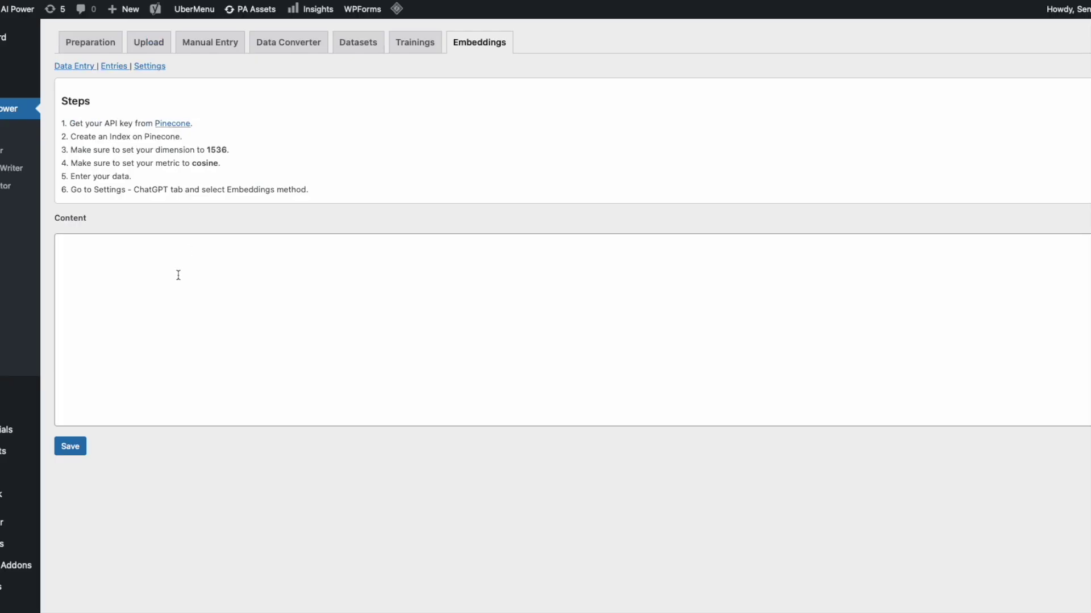
pyautogui.click(179, 275)
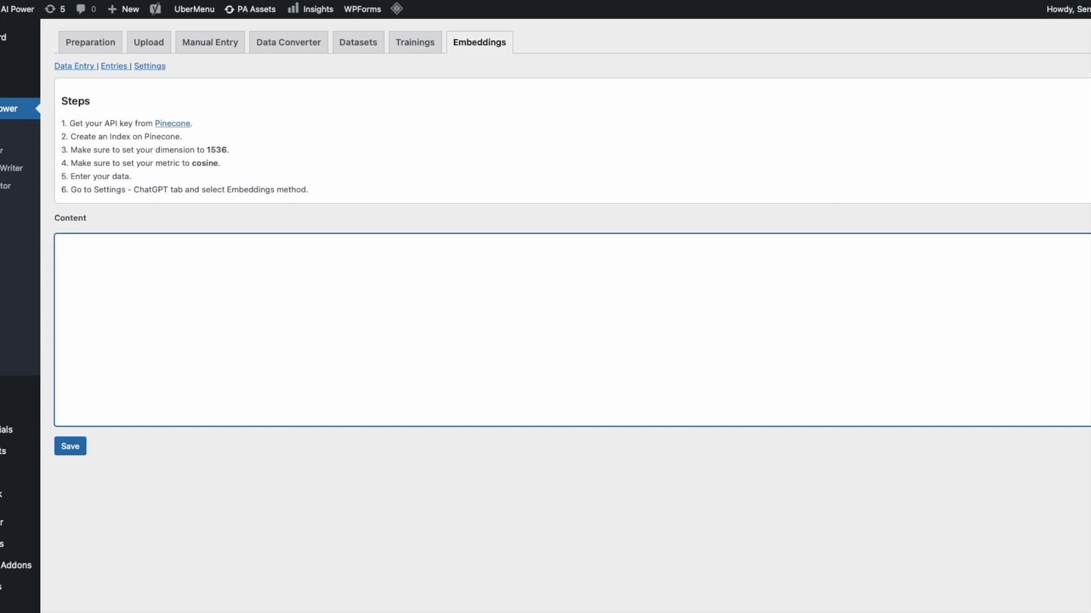
# Look up the Grammy Awards in a new browser tab and open the Wikipedia article about them
pyautogui.press('super+t')
pyautogui.write('gramma')
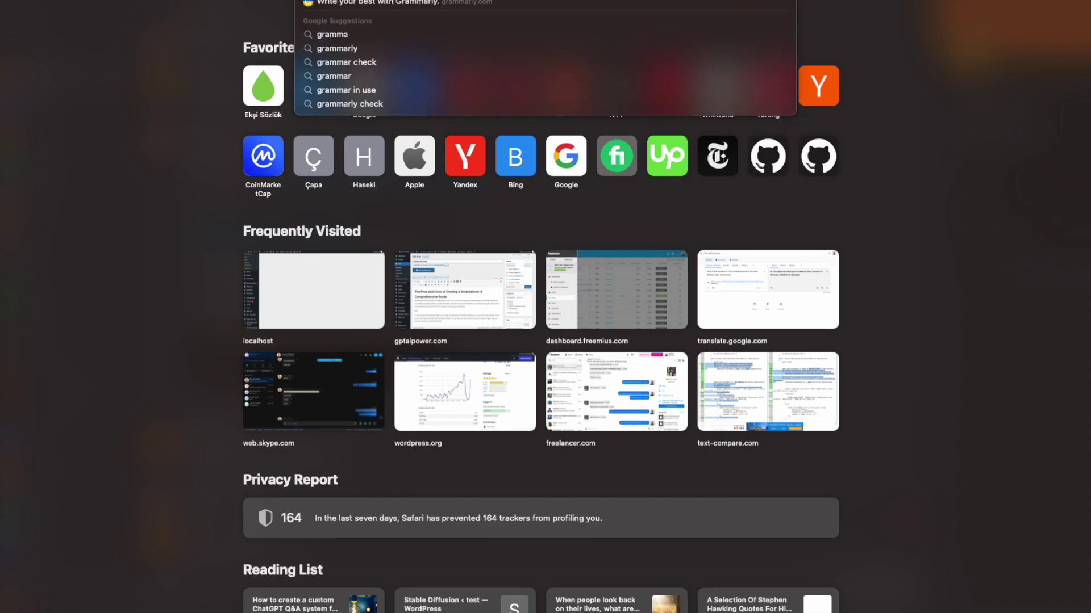
pyautogui.press('BackSpace')
pyautogui.write('y a')
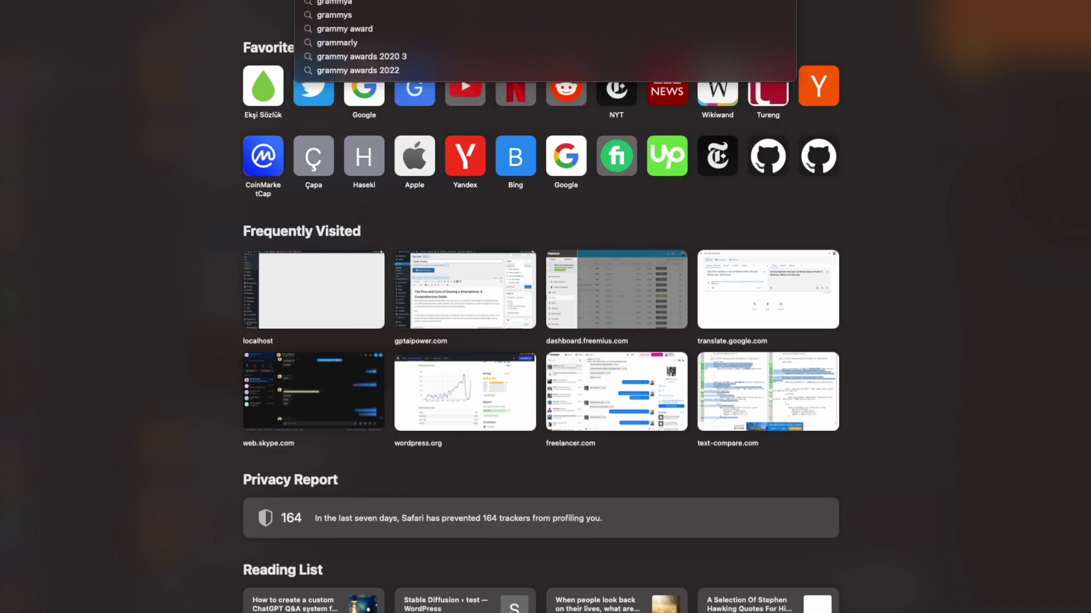
pyautogui.press('Return')
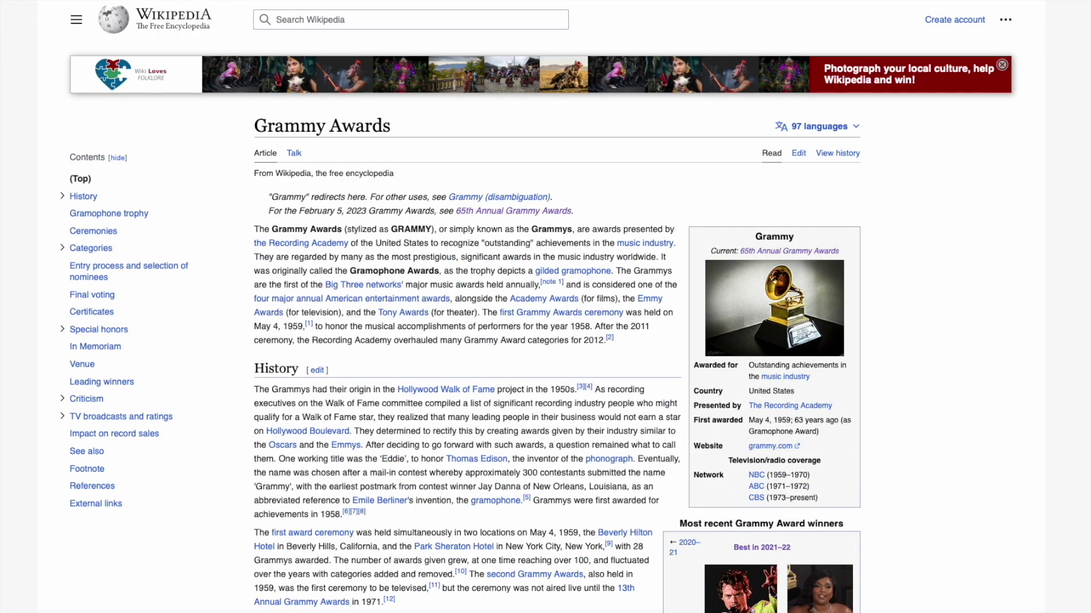
# Open the 65th Annual Grammy Awards article and copy the Best Rap Album heading together with its winning entry
pyautogui.scroll(-3, 959, 53)
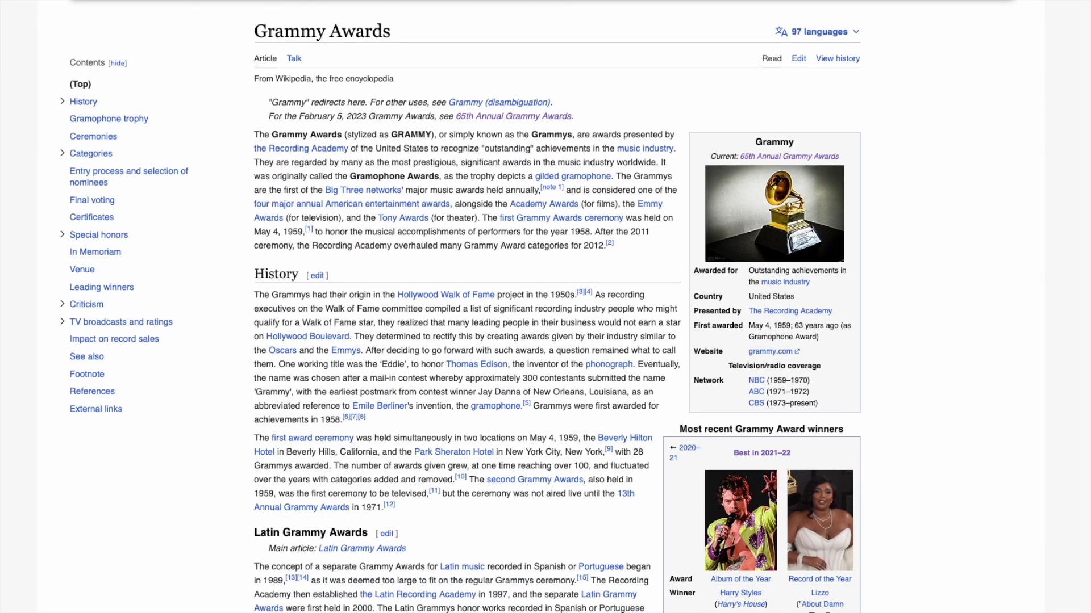
pyautogui.click(561, 116)
pyautogui.scroll(-20, 792, 116)
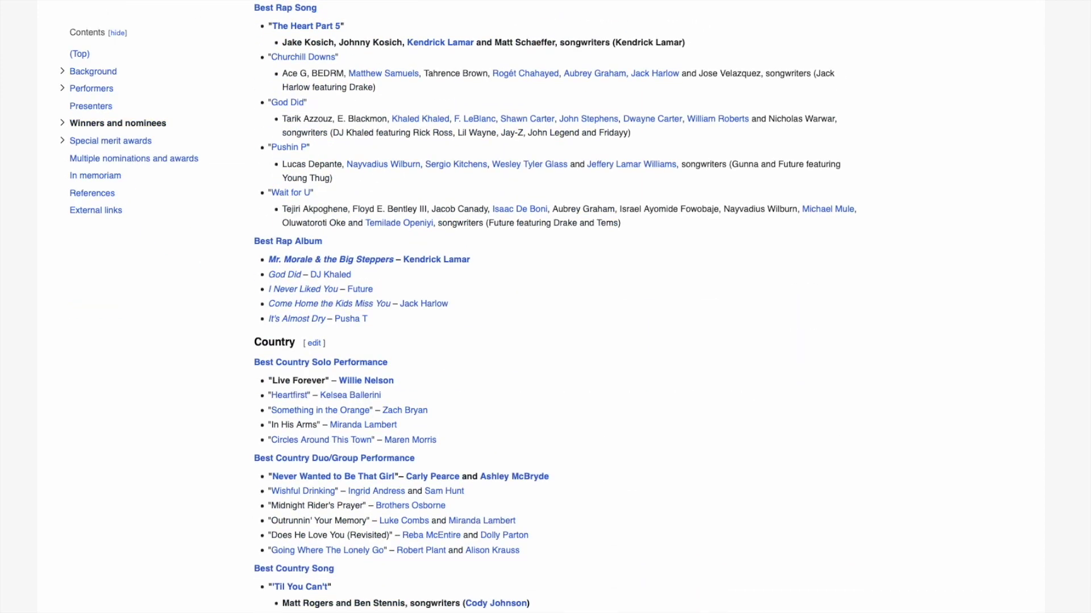
pyautogui.moveTo(471, 259); pyautogui.dragTo(251, 246)
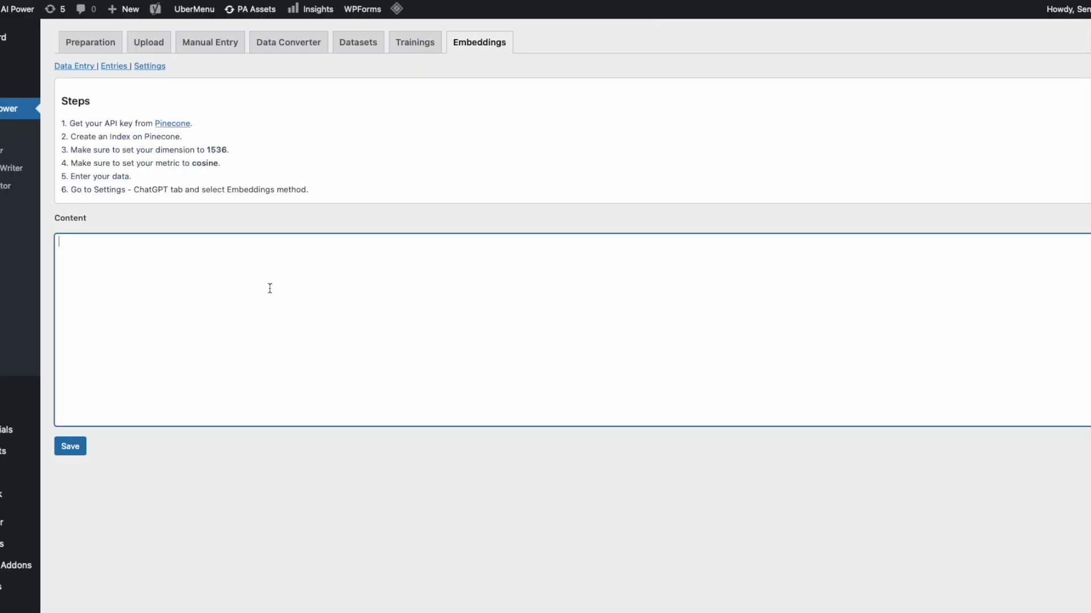
# Save "Best Rap Album: Mr. Morale & the Big Steppers – Kendrick Lamar" on one line as new embeddings content
pyautogui.write('Best Rap Album  Mr. Morale & the Big Steppers – Kendrick Lamar')
pyautogui.click(60, 267)
pyautogui.press('BackSpace')
pyautogui.press('BackSpace')
pyautogui.write(':')
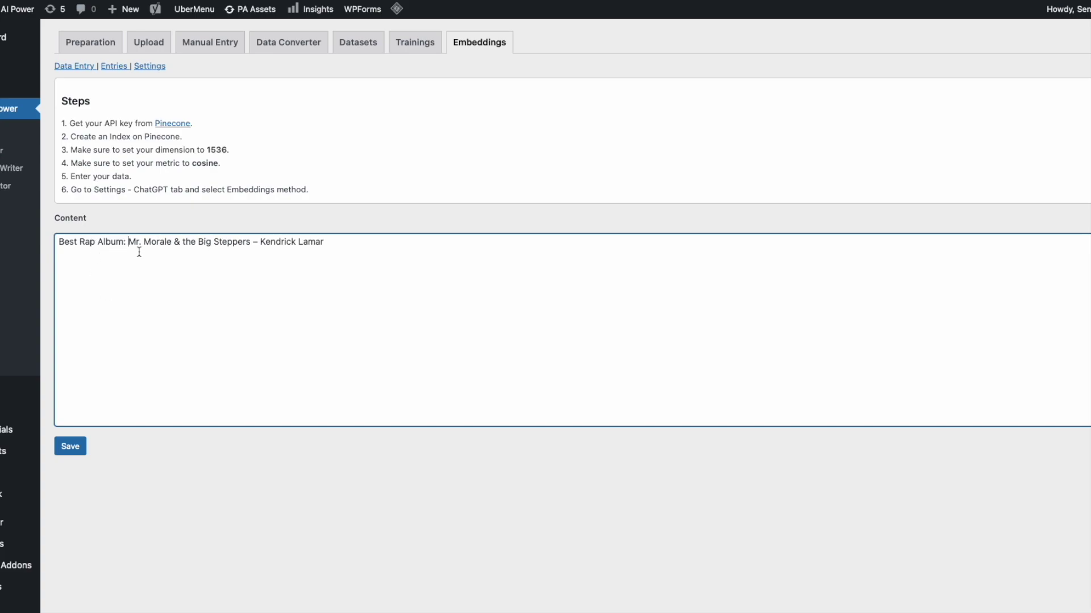
pyautogui.moveTo(137, 246); pyautogui.dragTo(254, 244)
pyautogui.click(299, 244)
pyautogui.click(70, 445)
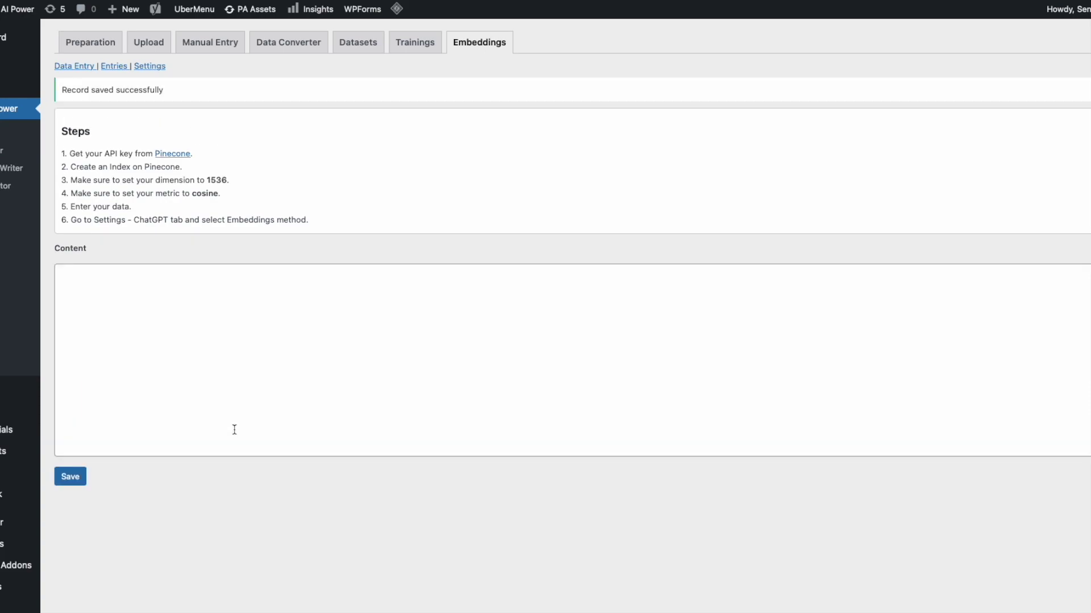
pyautogui.moveTo(63, 91); pyautogui.dragTo(192, 89)
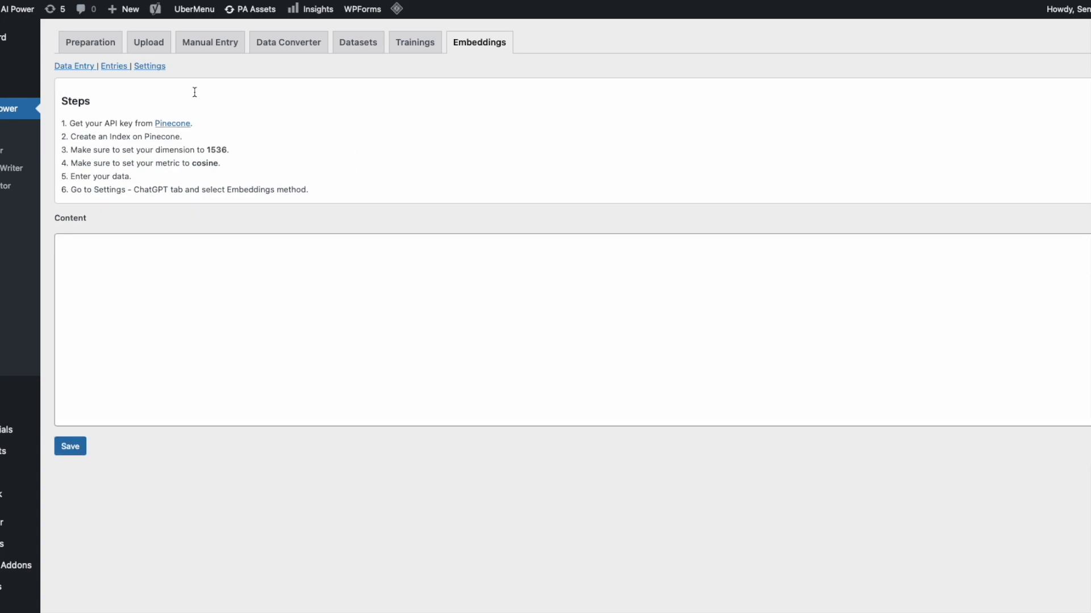
# In the embeddings entries list, check the Best Rap Album entry's tokens and estimated cost, and view its full content
pyautogui.click(119, 68)
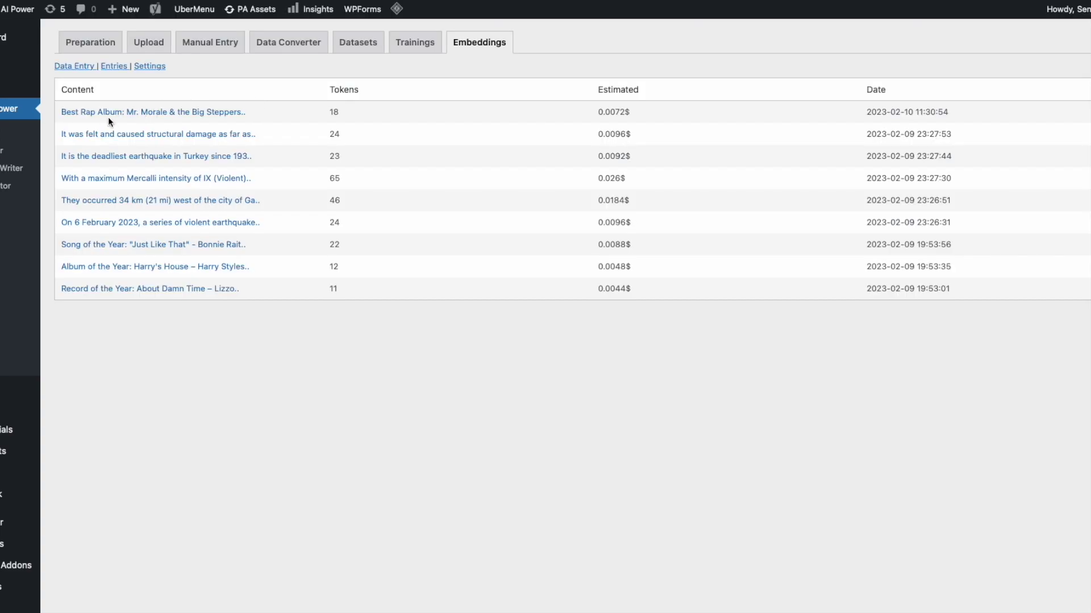
pyautogui.moveTo(342, 113); pyautogui.dragTo(327, 114)
pyautogui.moveTo(645, 112); pyautogui.dragTo(614, 114)
pyautogui.click(622, 114)
pyautogui.click(130, 116)
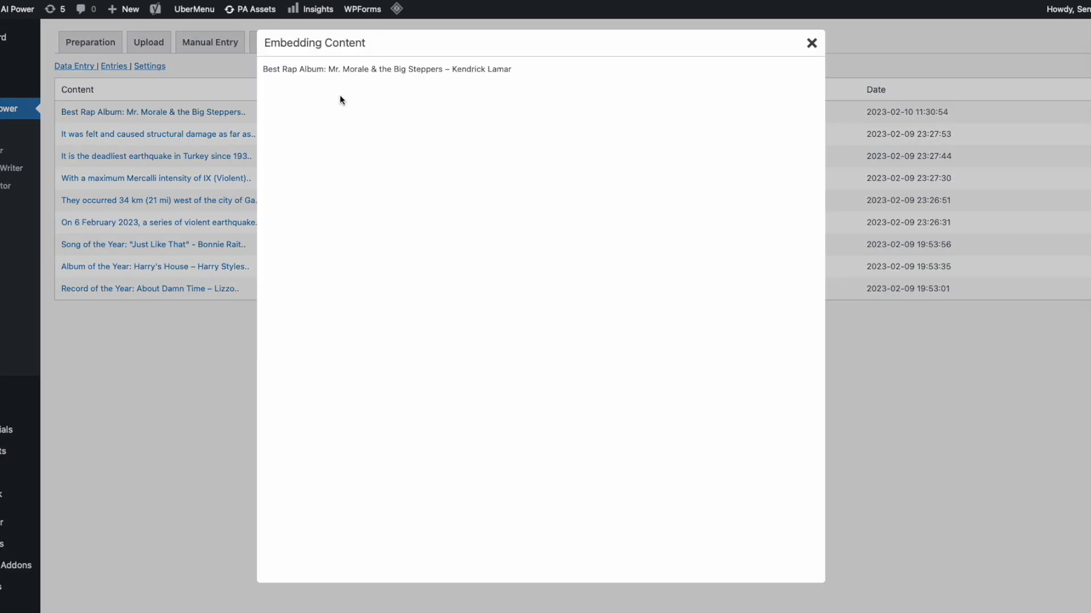
pyautogui.click(810, 44)
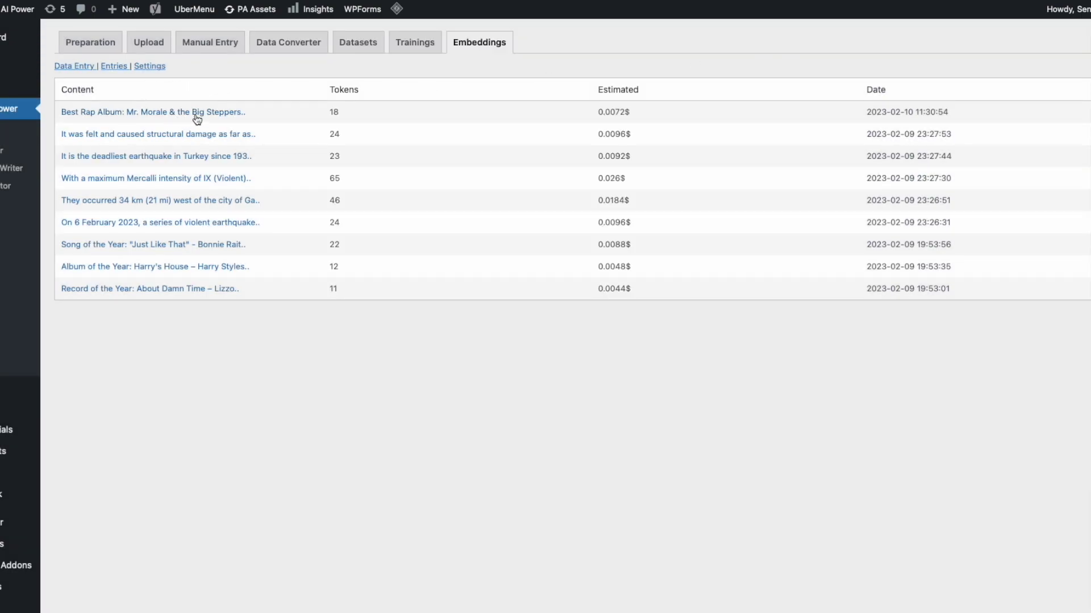
# On the website's home page, ask the chatbot for the best rap album and highlight its answer
pyautogui.moveTo(5, 13)
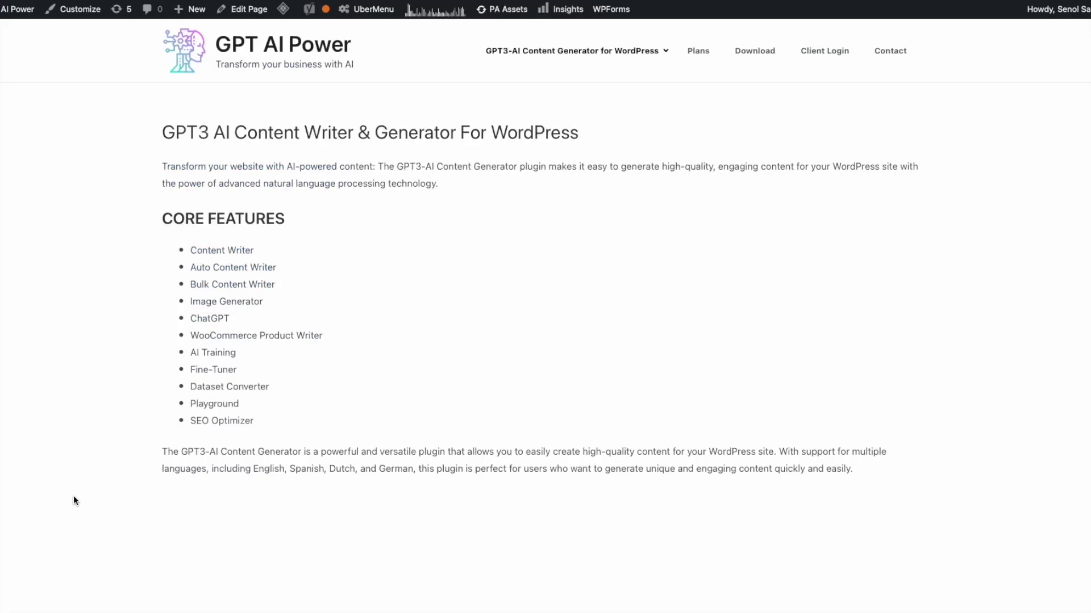
pyautogui.click(44, 537)
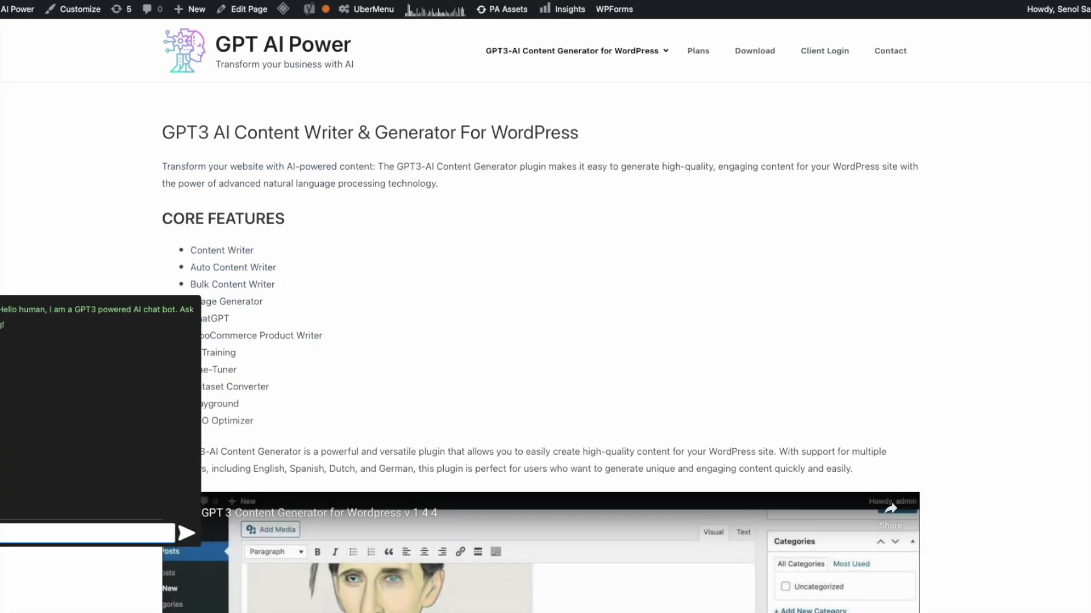
pyautogui.write('the best')
pyautogui.write(' rap album')
pyautogui.write('?')
pyautogui.press('Return')
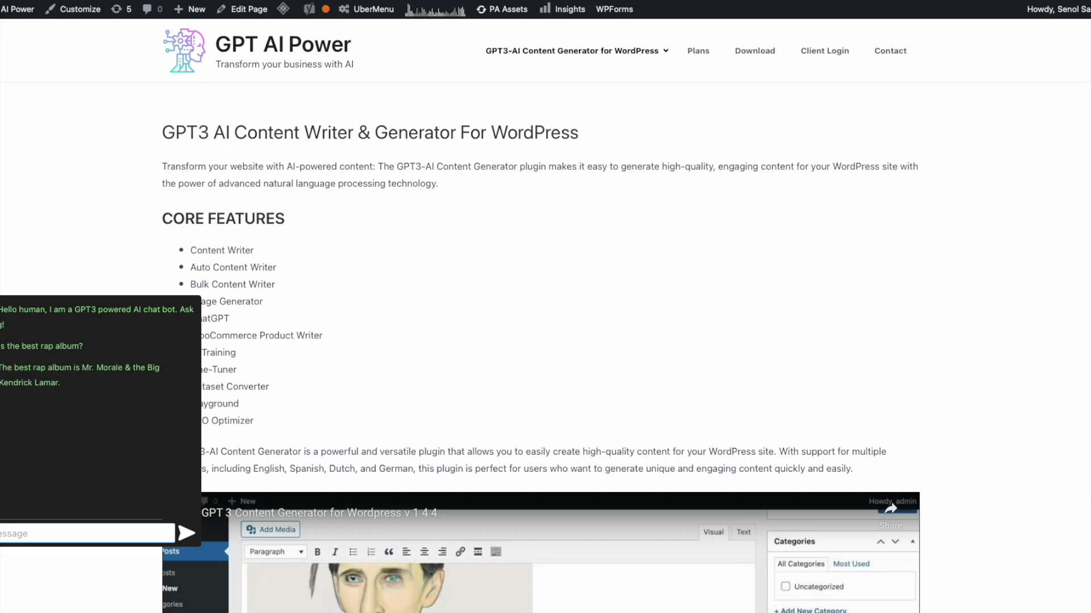
pyautogui.moveTo(14, 367); pyautogui.dragTo(68, 379)
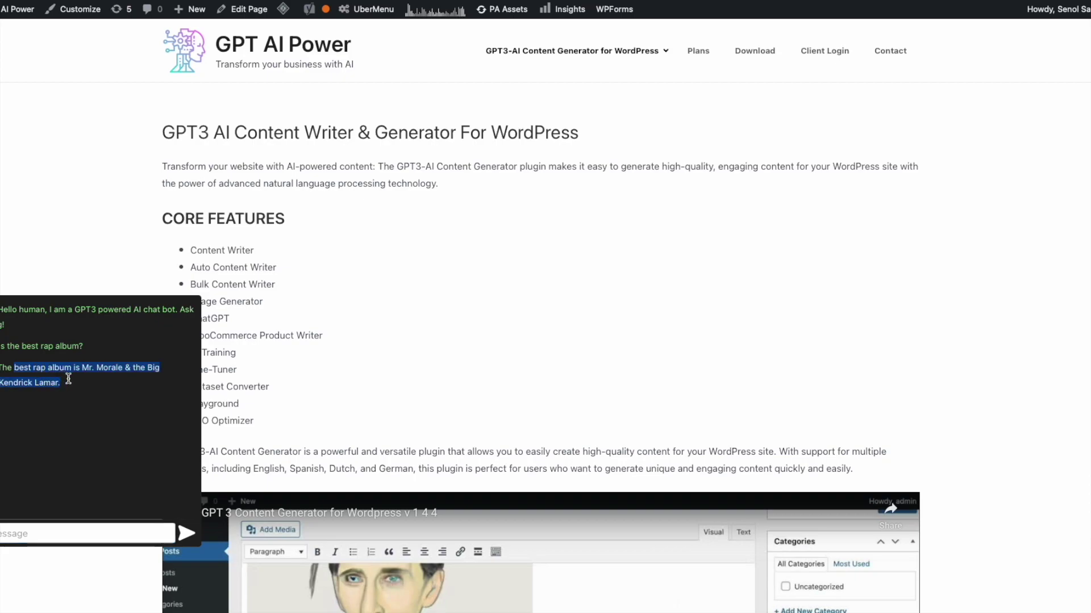
pyautogui.click(71, 388)
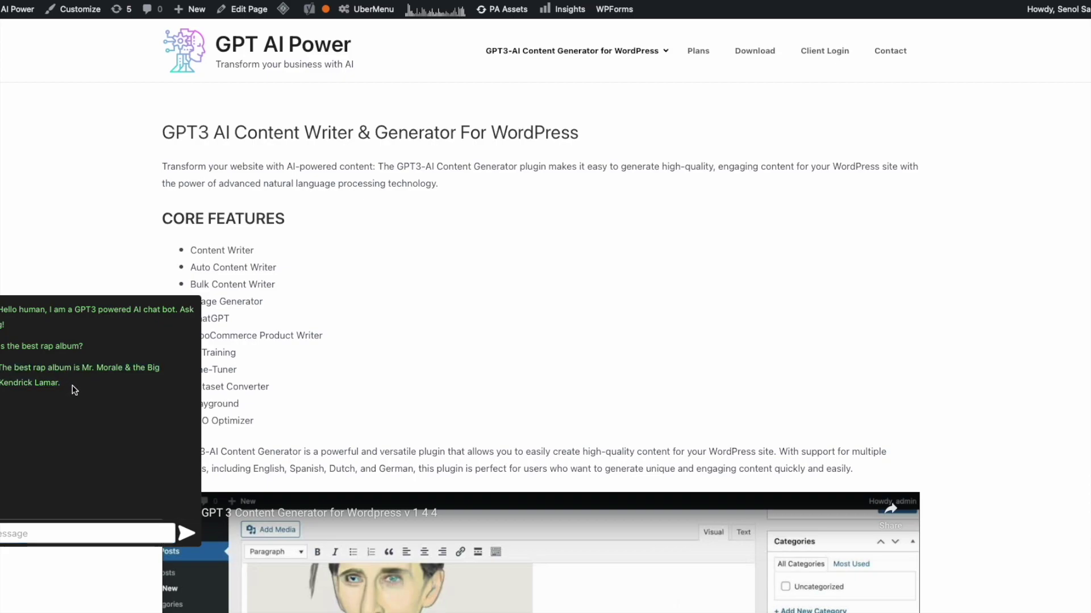
pyautogui.moveTo(75, 390); pyautogui.dragTo(3, 345)
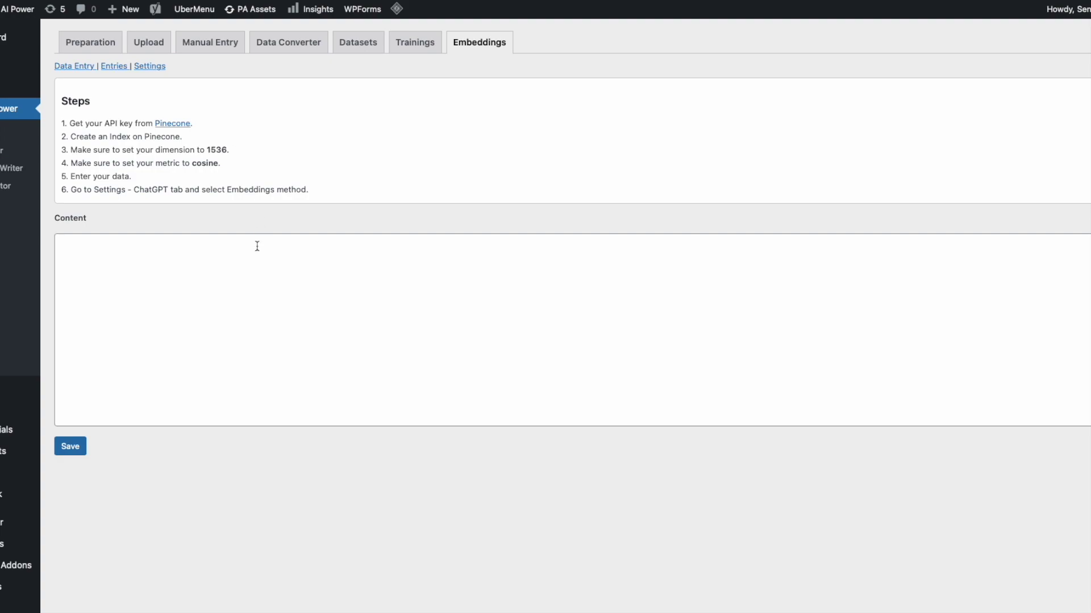
# Go back to the embeddings data entry form and activate the empty Content box
pyautogui.click(275, 268)
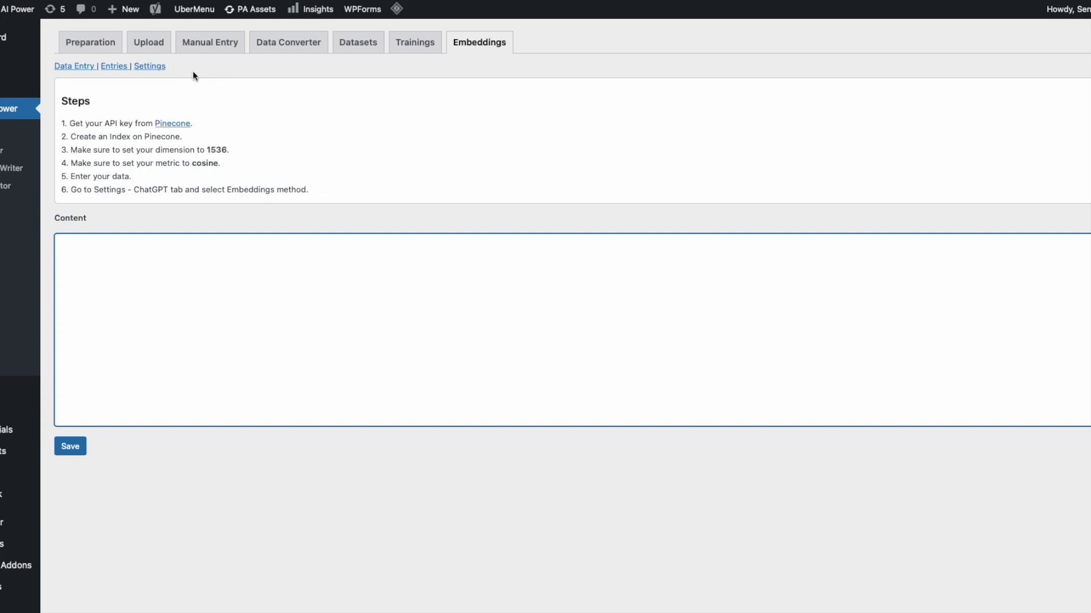
pyautogui.moveTo(38, 88)
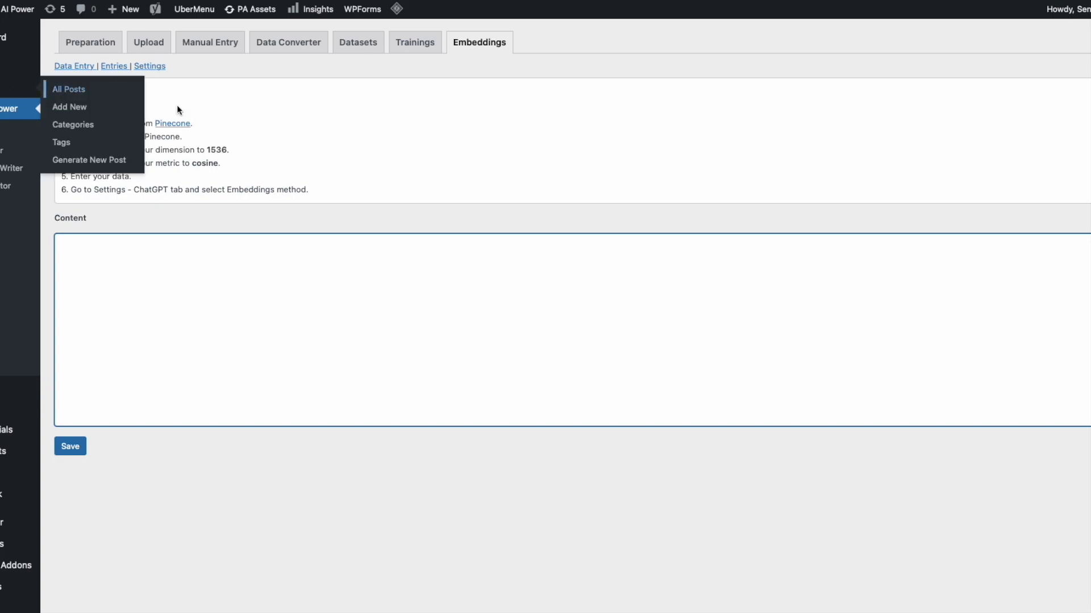